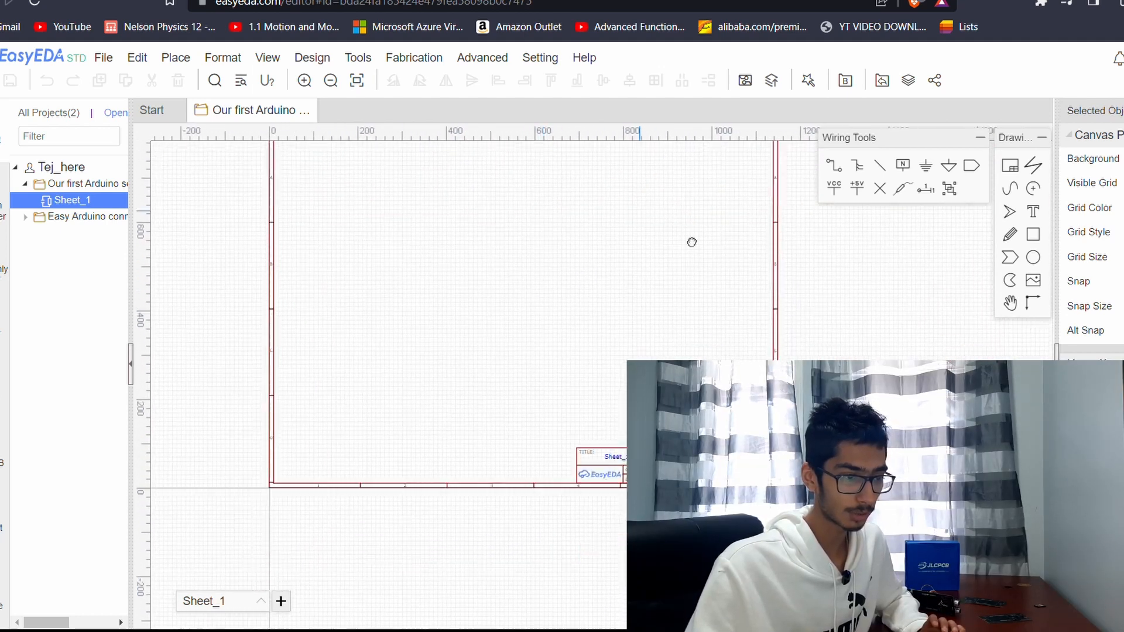
Search the library for "Arduino uno" symbols among the user-contributed parts and select ARDUINO UNO GD32.
{"action": "right_click", "coordinate": [578, 295]}
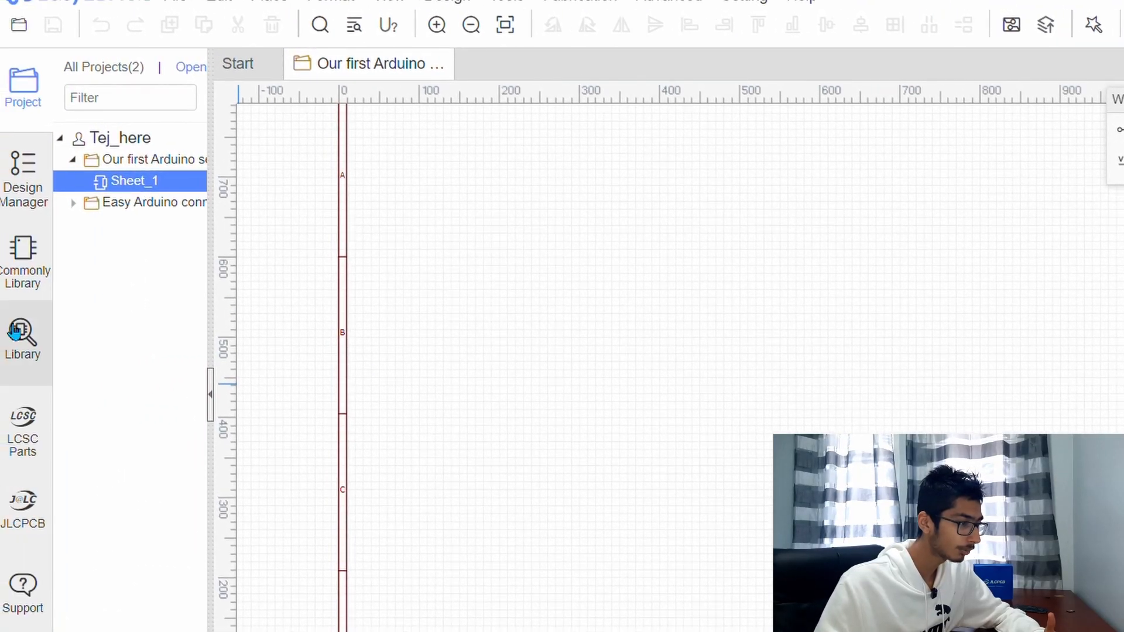
{"action": "key", "text": "shift+f"}
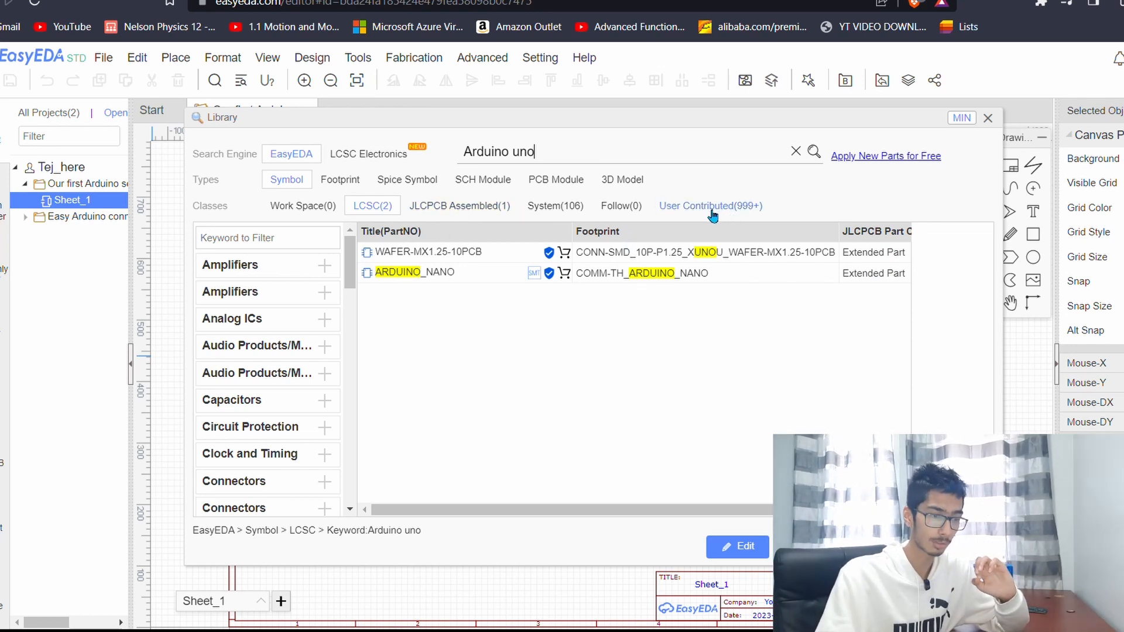
{"action": "left_click", "coordinate": [731, 208]}
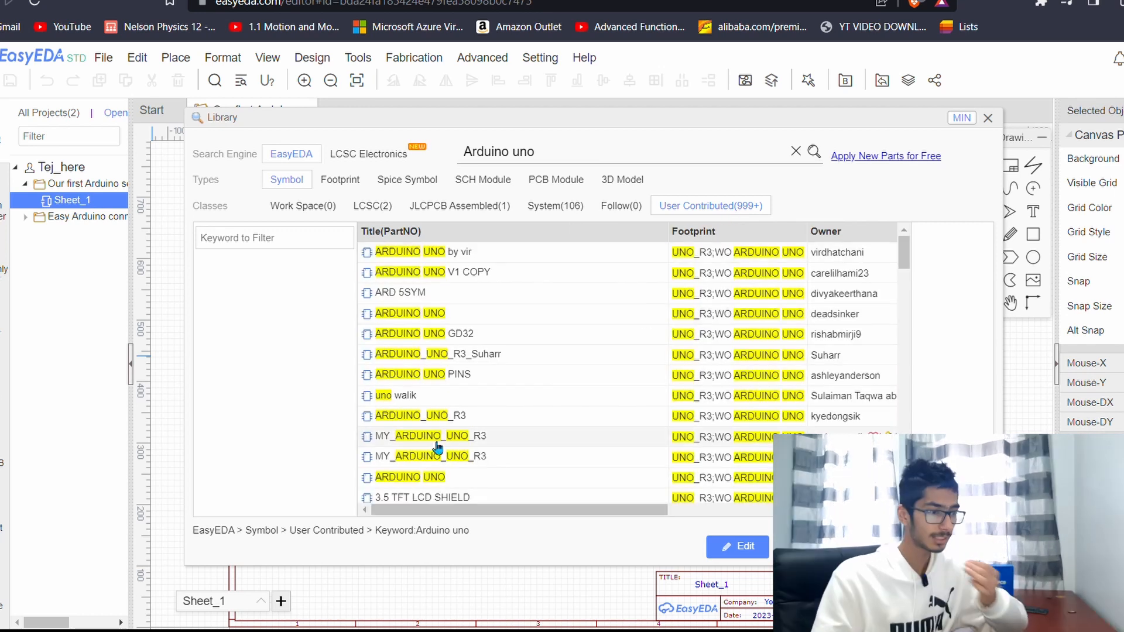
{"action": "left_click", "coordinate": [500, 270]}
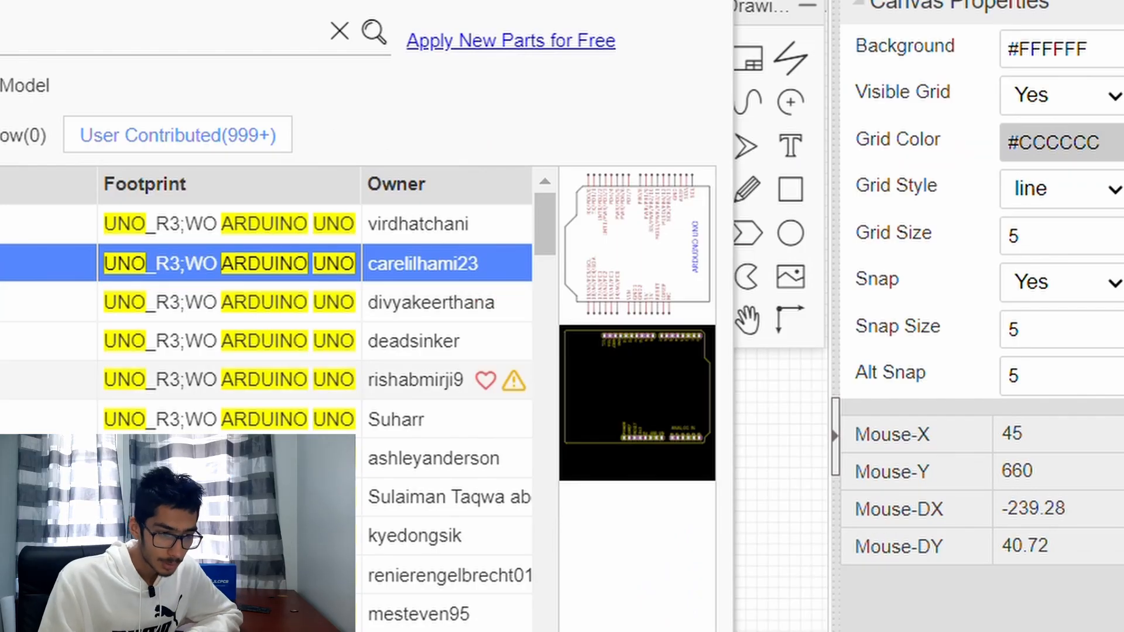
{"action": "left_click", "coordinate": [47, 380]}
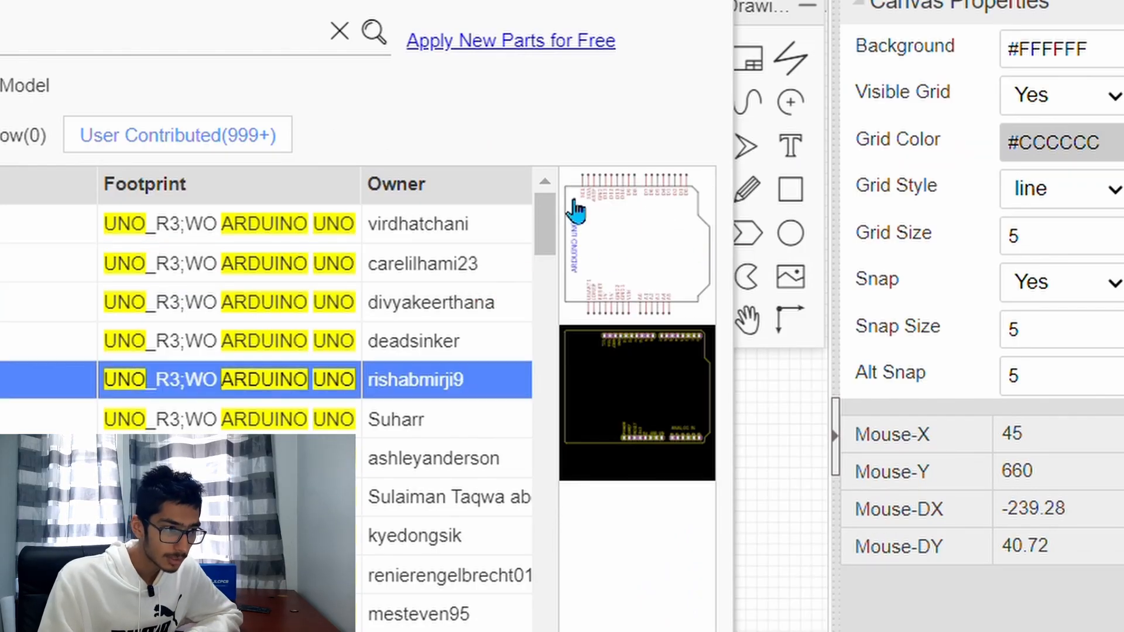
Place one ARDUINO UNO GD32 symbol on the schematic sheet.
{"action": "left_click", "coordinate": [609, 267]}
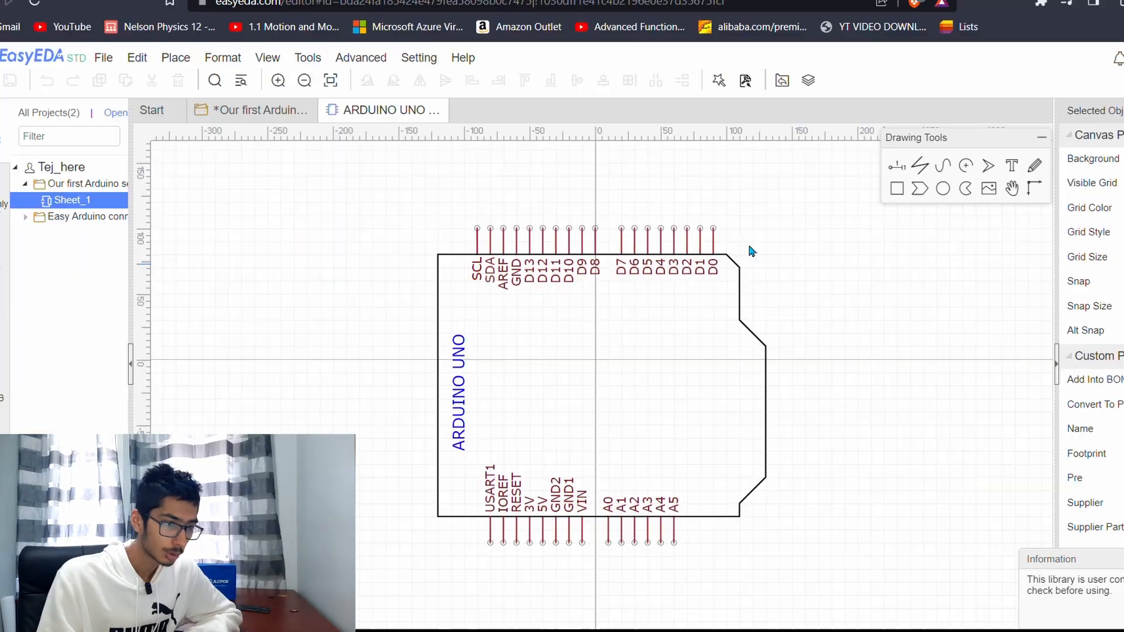
{"action": "left_click", "coordinate": [716, 274]}
{"action": "left_click", "coordinate": [807, 261]}
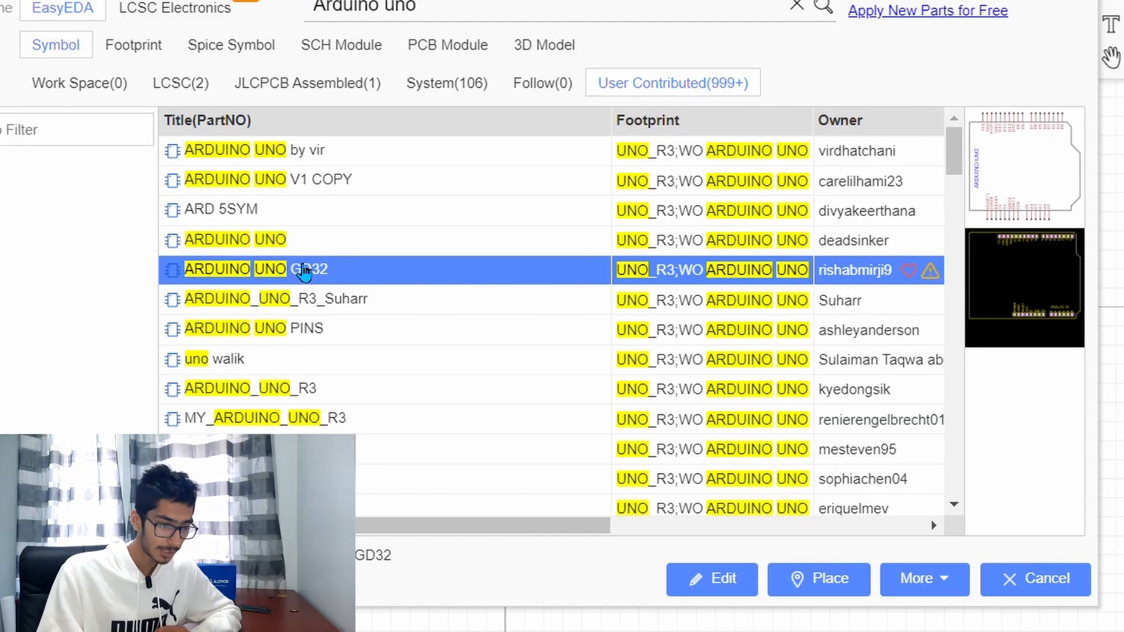
{"action": "left_click", "coordinate": [813, 588]}
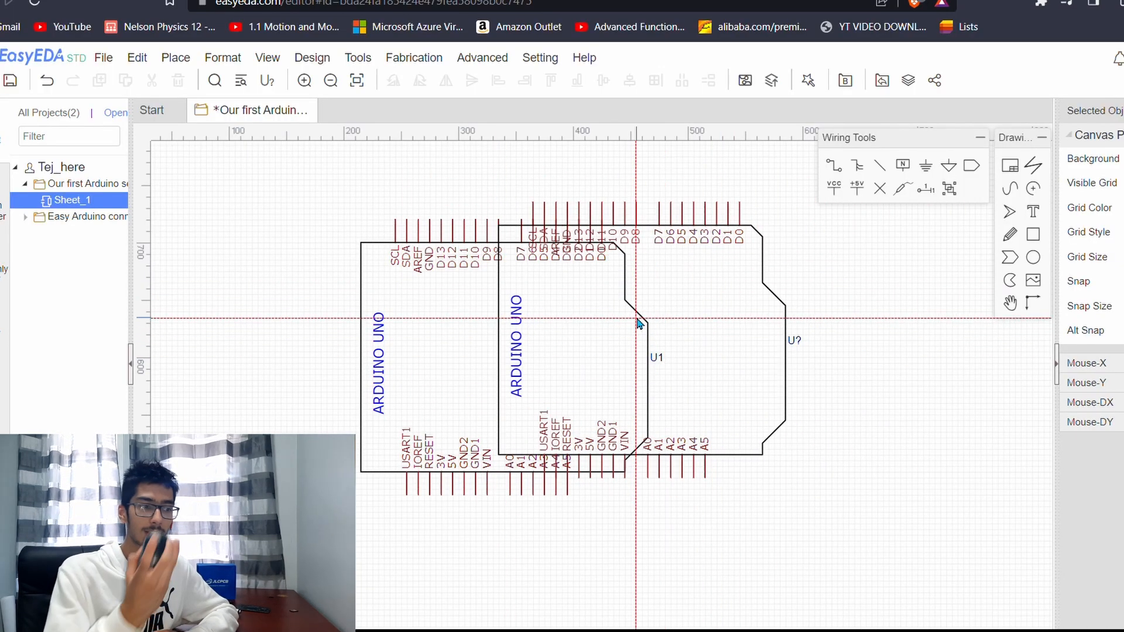
{"action": "key", "text": "Escape"}
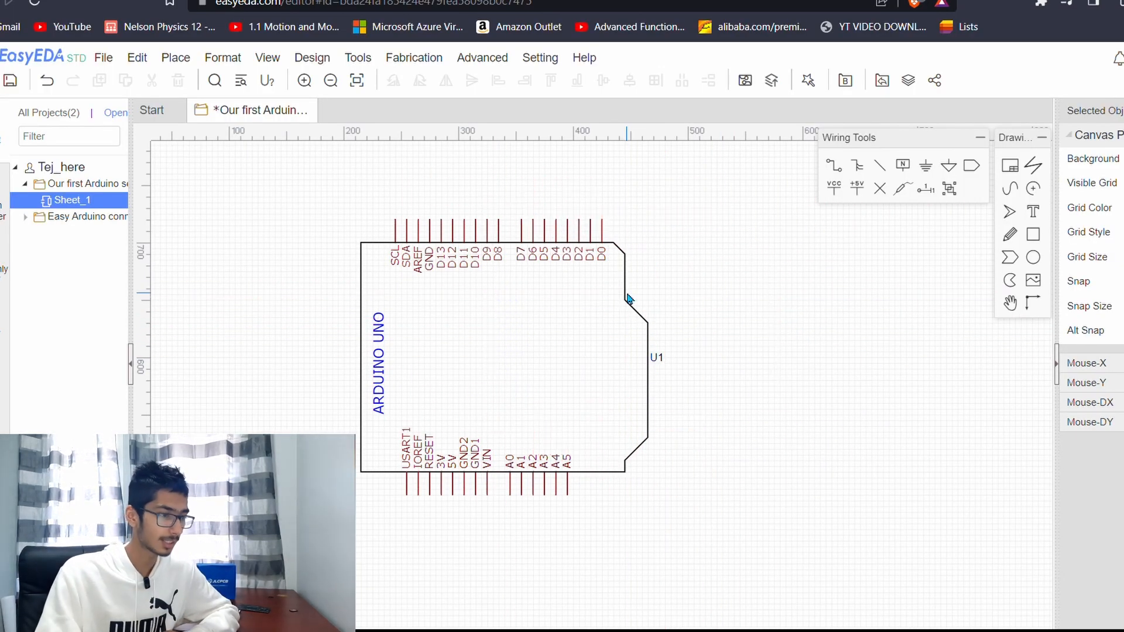
Rotate the Arduino Uno symbol 90° clockwise so its digital pins face right and its power and analog pins face left.
{"action": "left_click", "coordinate": [492, 283]}
{"action": "scroll", "coordinate": [318, 228], "scroll_direction": "down", "scroll_amount": 2}
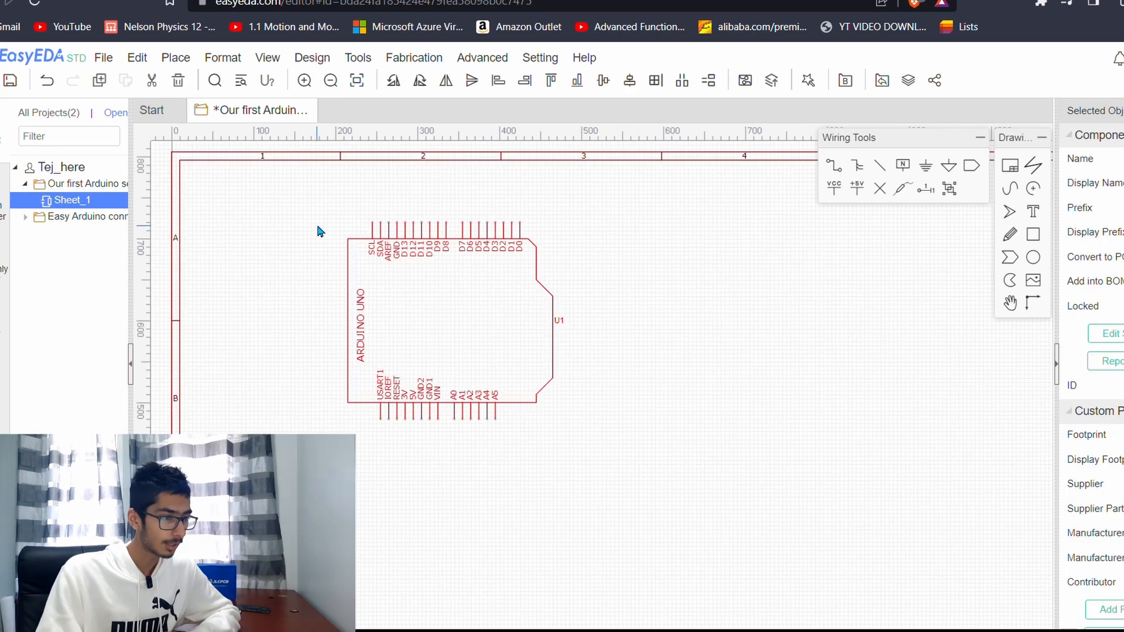
{"action": "left_click", "coordinate": [394, 82]}
{"action": "scroll", "coordinate": [771, 296], "scroll_direction": "up", "scroll_amount": 2}
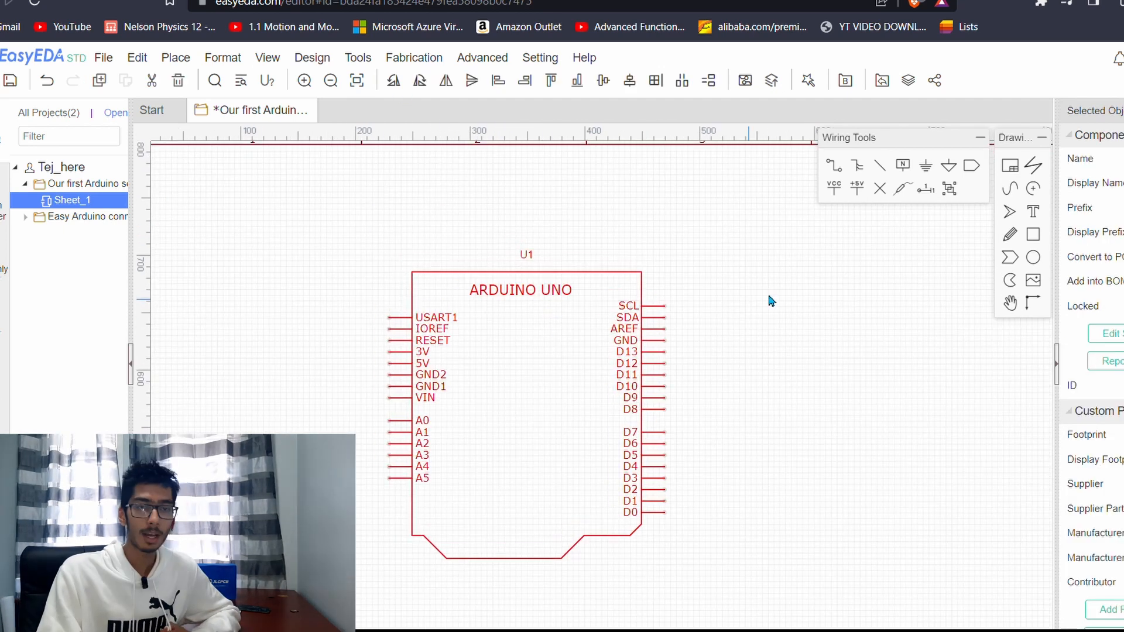
{"action": "left_click", "coordinate": [770, 296]}
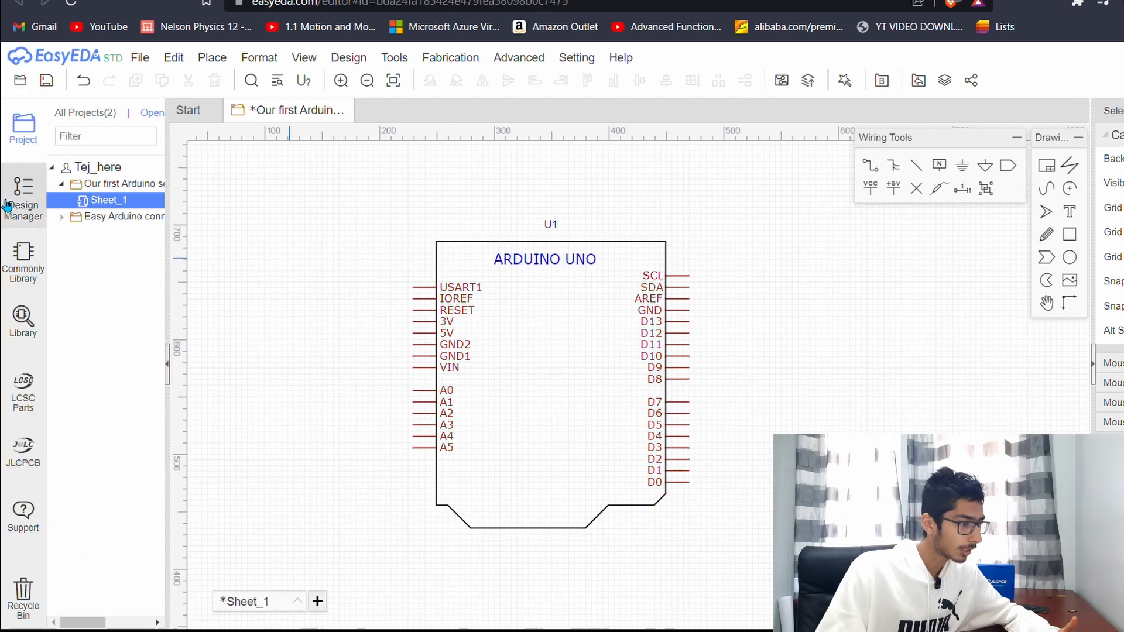
Search the library for "Ultrasonic sensor" and select the first user-contributed symbol, the HC-SR04.
{"action": "left_click", "coordinate": [35, 323]}
{"action": "double_click", "coordinate": [698, 173]}
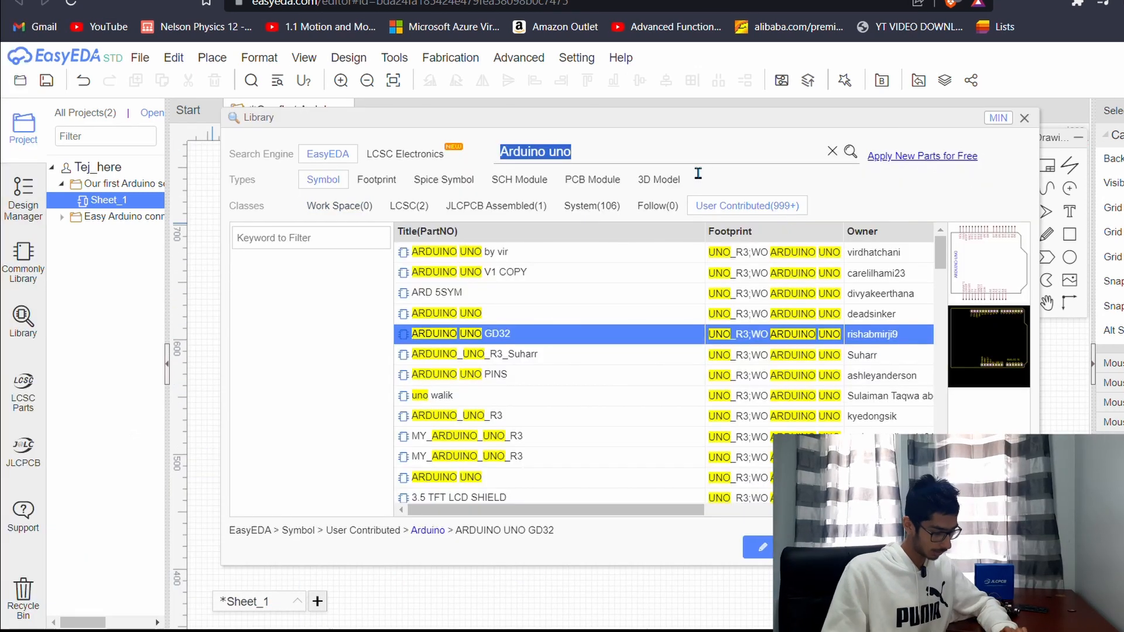
{"action": "type", "text": "Ultran"}
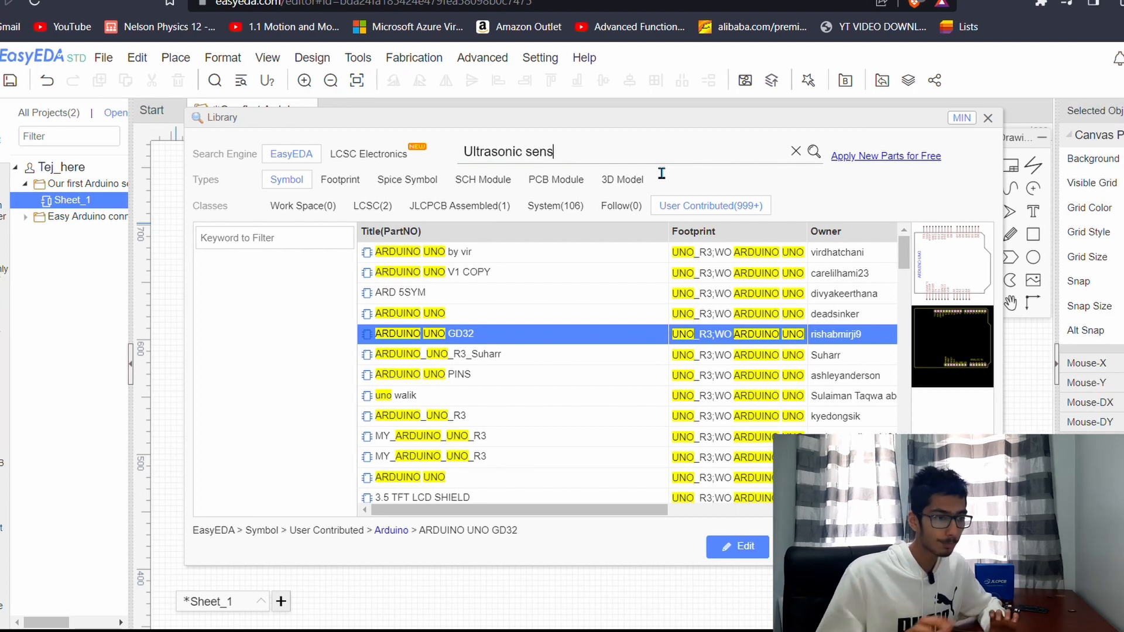
{"action": "type", "text": "onic sensor"}
{"action": "key", "text": "Return"}
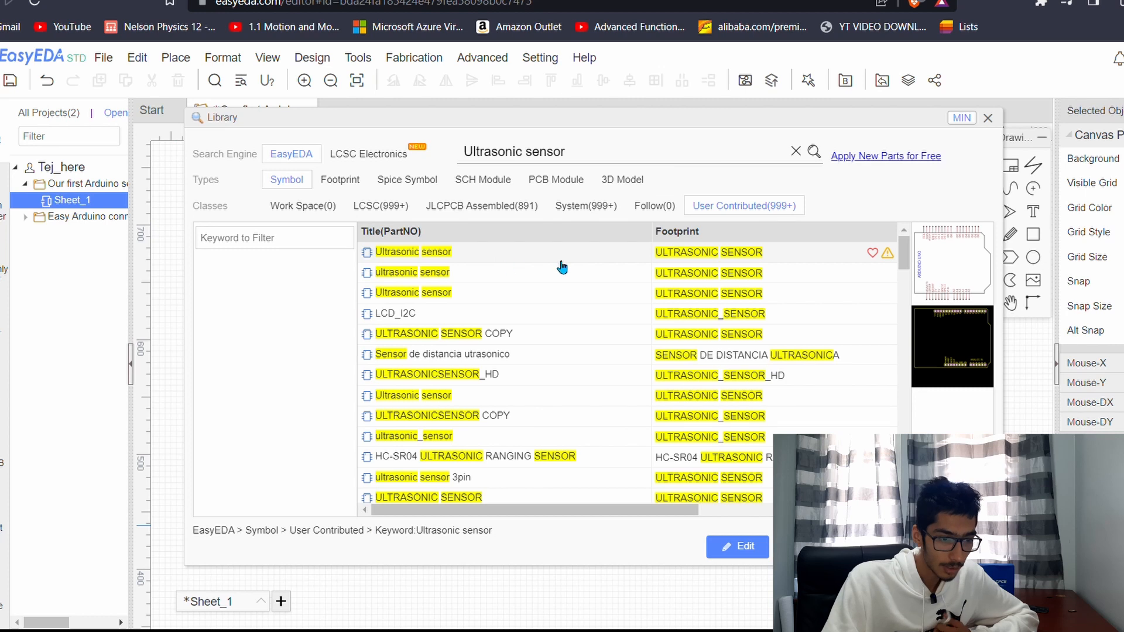
{"action": "left_click", "coordinate": [563, 257]}
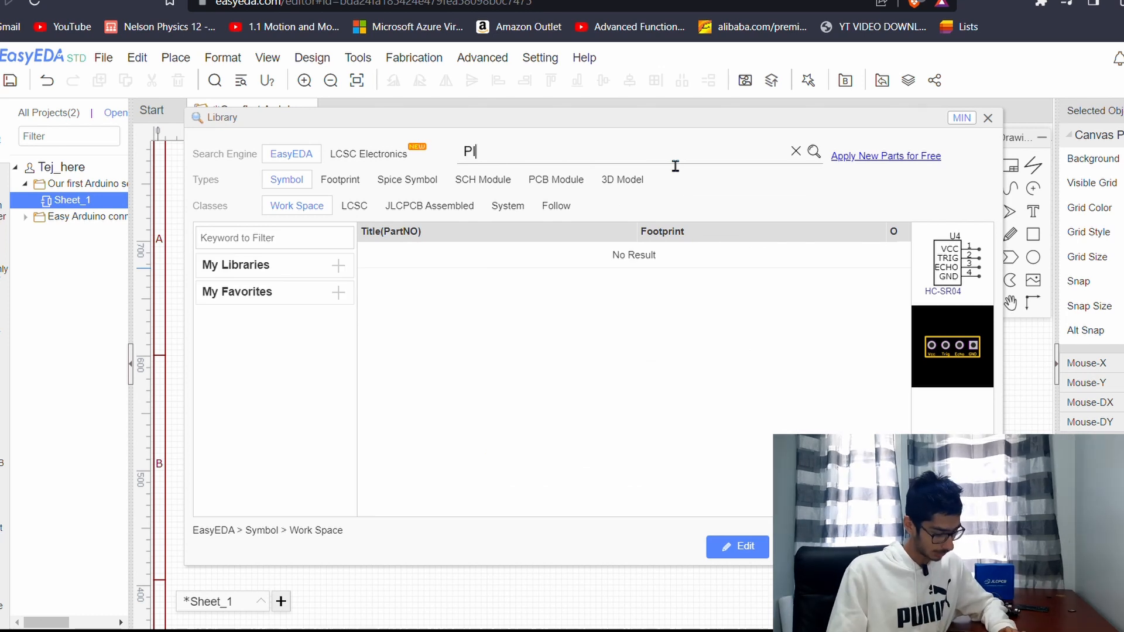
Search the library for "PIr sensor" and place the first PIR Motion Sensor Module below the ultrasonic sensor.
{"action": "type", "text": "nsor"}
{"action": "key", "text": "Return"}
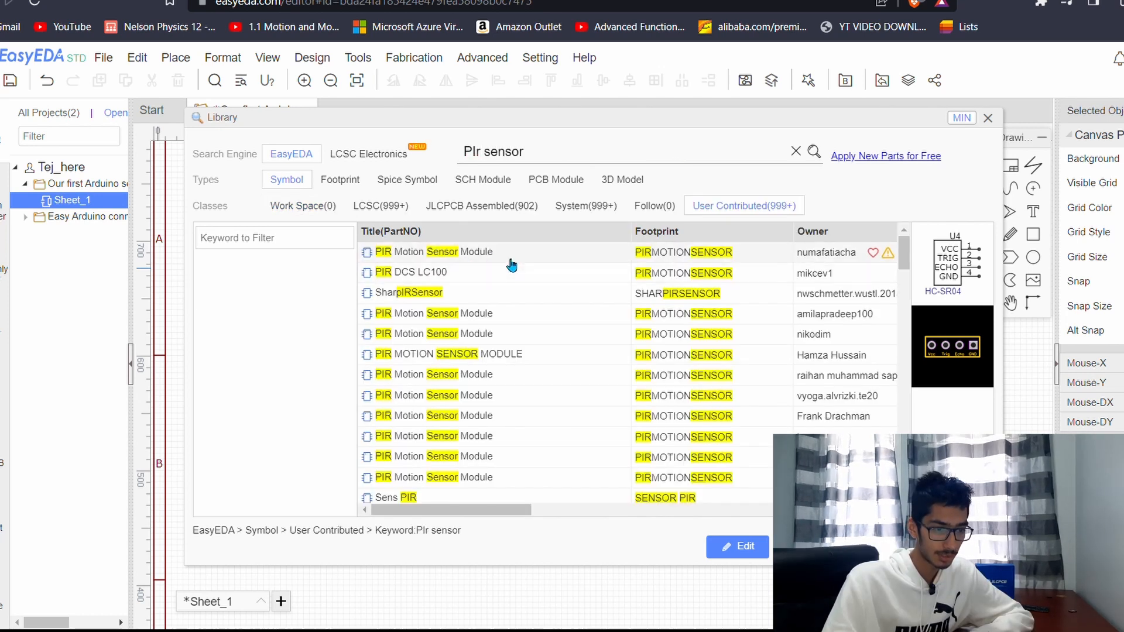
{"action": "left_click", "coordinate": [483, 255]}
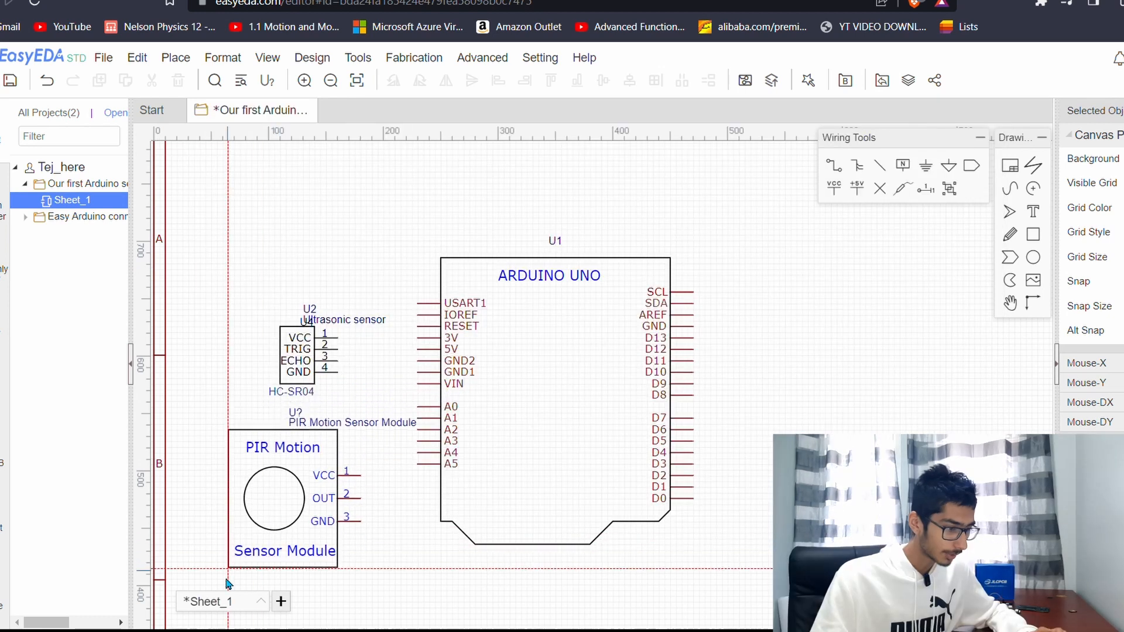
{"action": "left_click", "coordinate": [220, 588]}
{"action": "right_click", "coordinate": [379, 568]}
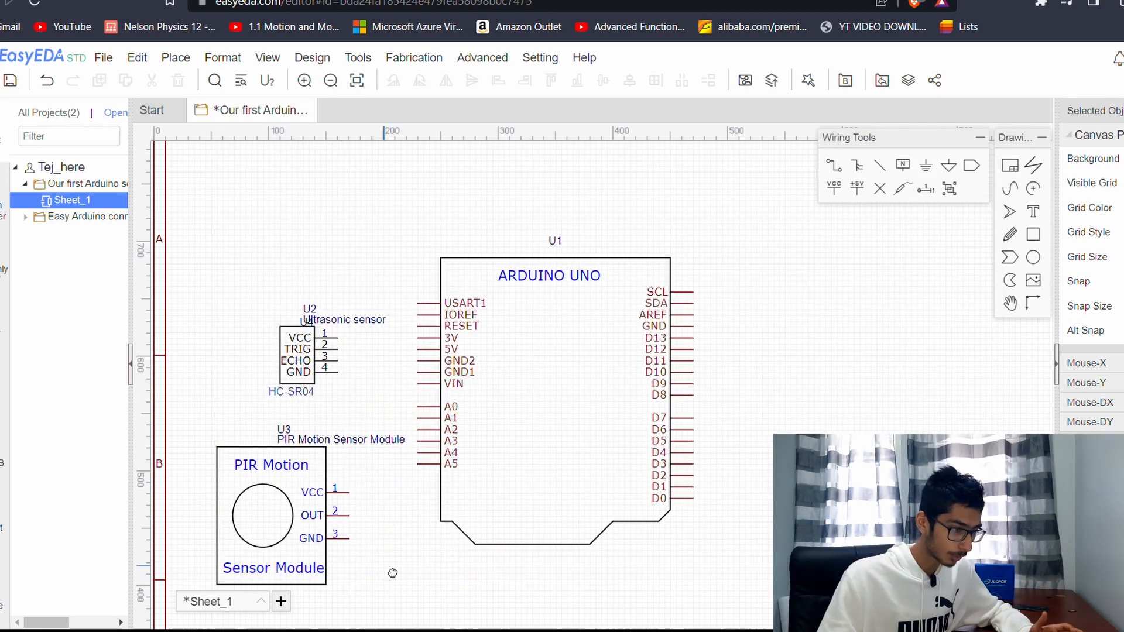
{"action": "right_click_drag", "start_coordinate": [393, 573], "coordinate": [394, 519]}
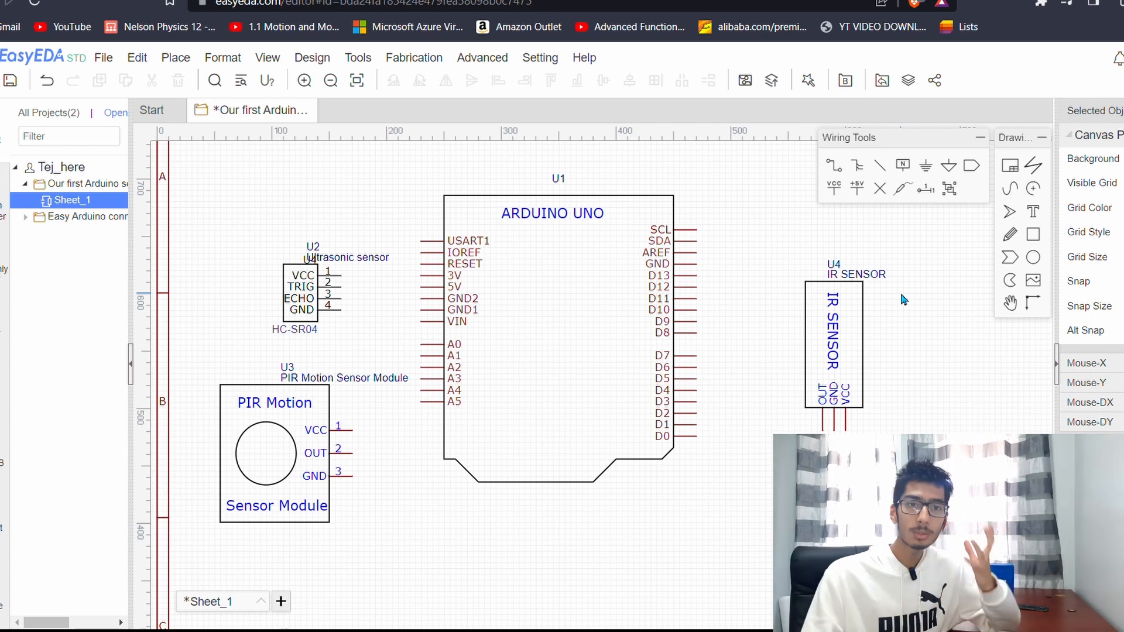
Wire the IR sensor's OUT pin to the Arduino's D3 pin.
{"action": "left_click", "coordinate": [838, 166]}
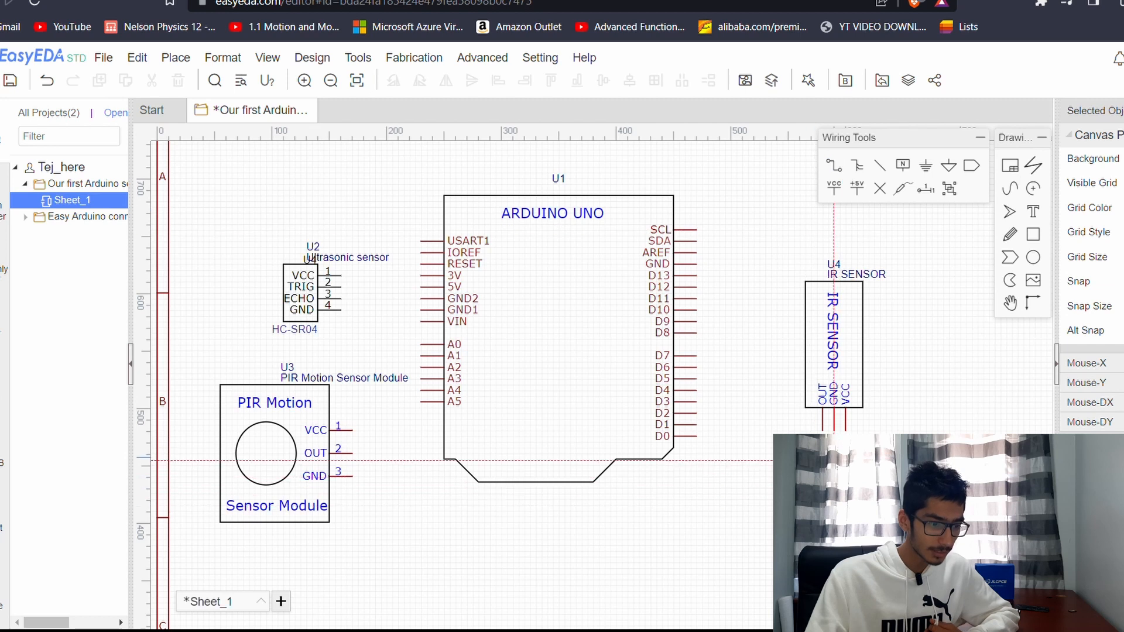
{"action": "left_click", "coordinate": [822, 431]}
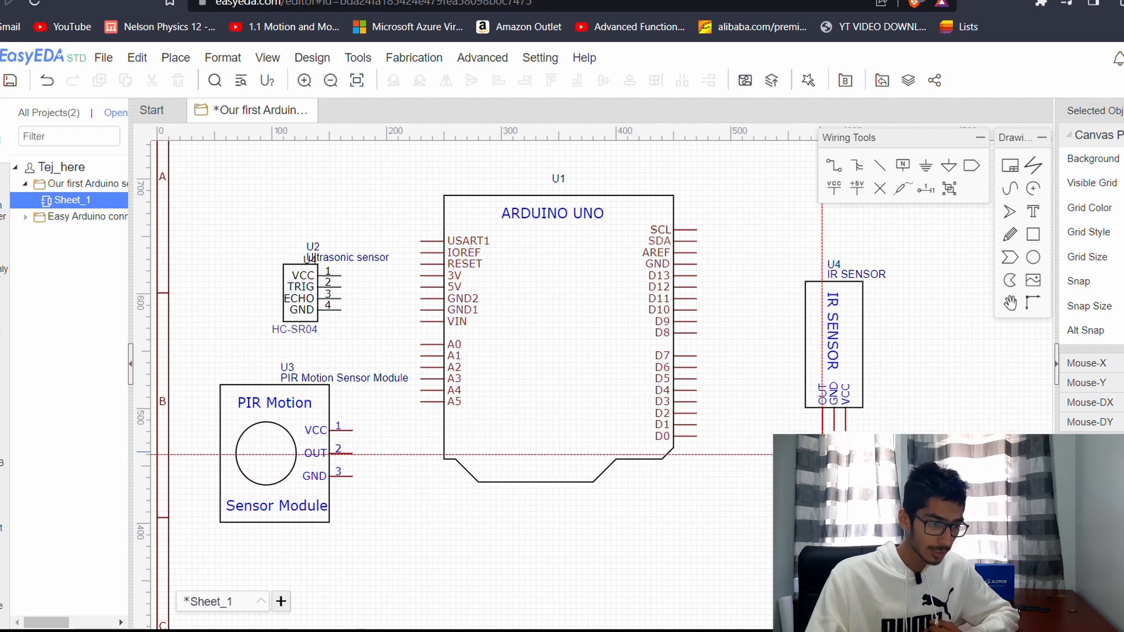
{"action": "left_click", "coordinate": [701, 402]}
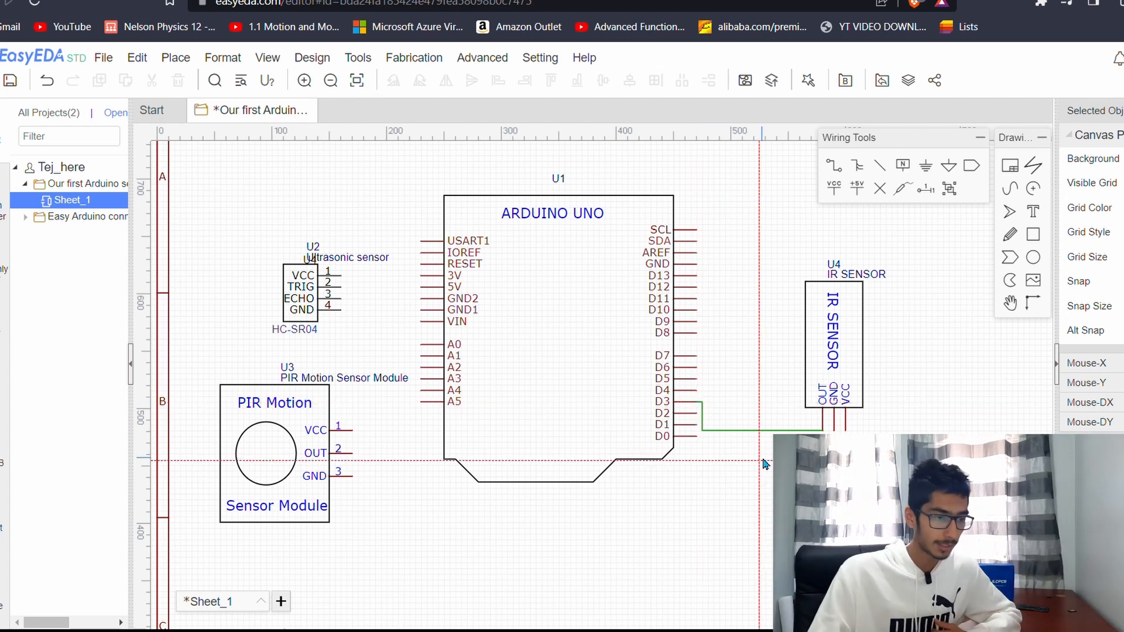
{"action": "key", "text": "Escape"}
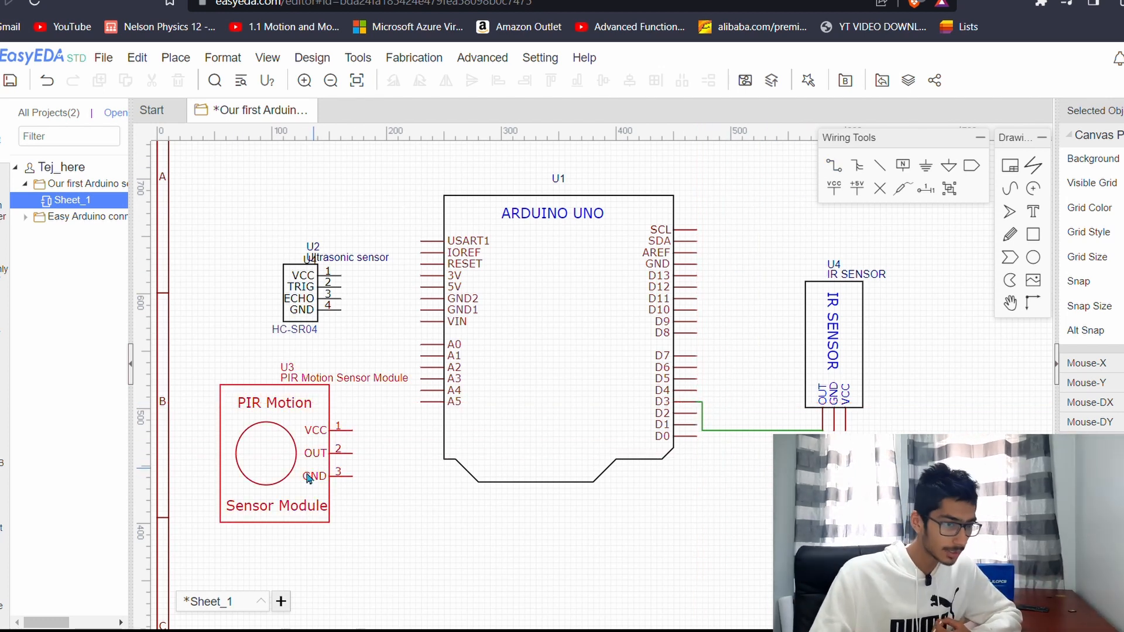
Wire the IR sensor's GND pin to the Arduino's GND2 pin, routing the wire below the board.
{"action": "left_click", "coordinate": [835, 165]}
{"action": "left_click", "coordinate": [833, 430]}
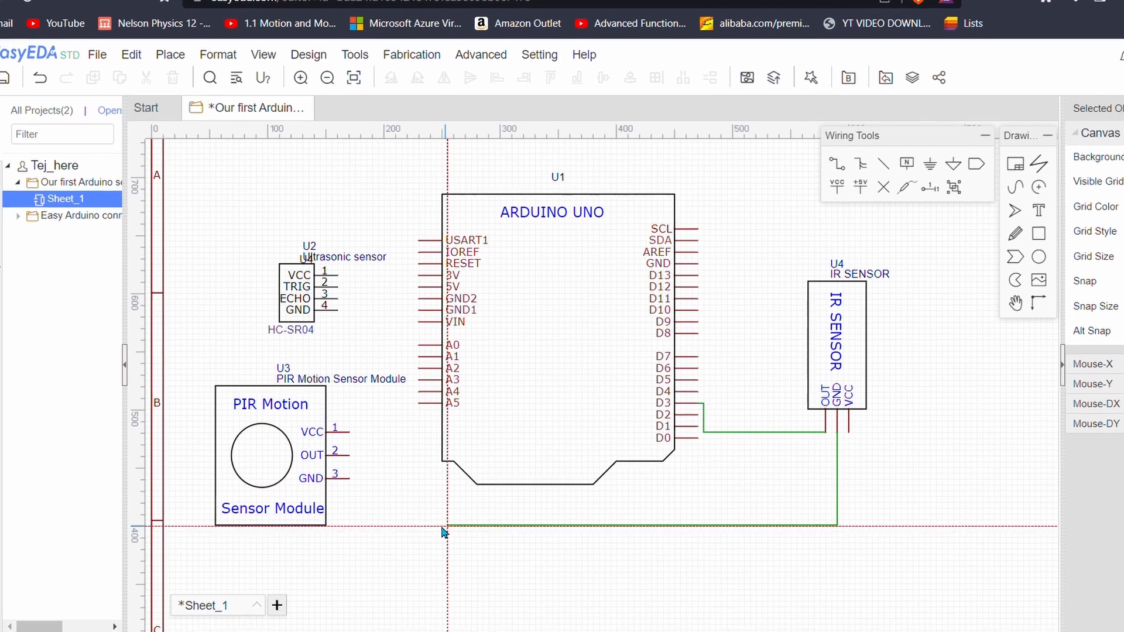
{"action": "left_click", "coordinate": [517, 526]}
{"action": "key", "text": "Escape"}
{"action": "left_click", "coordinate": [540, 525]}
{"action": "left_click_drag", "start_coordinate": [517, 526], "coordinate": [384, 541]}
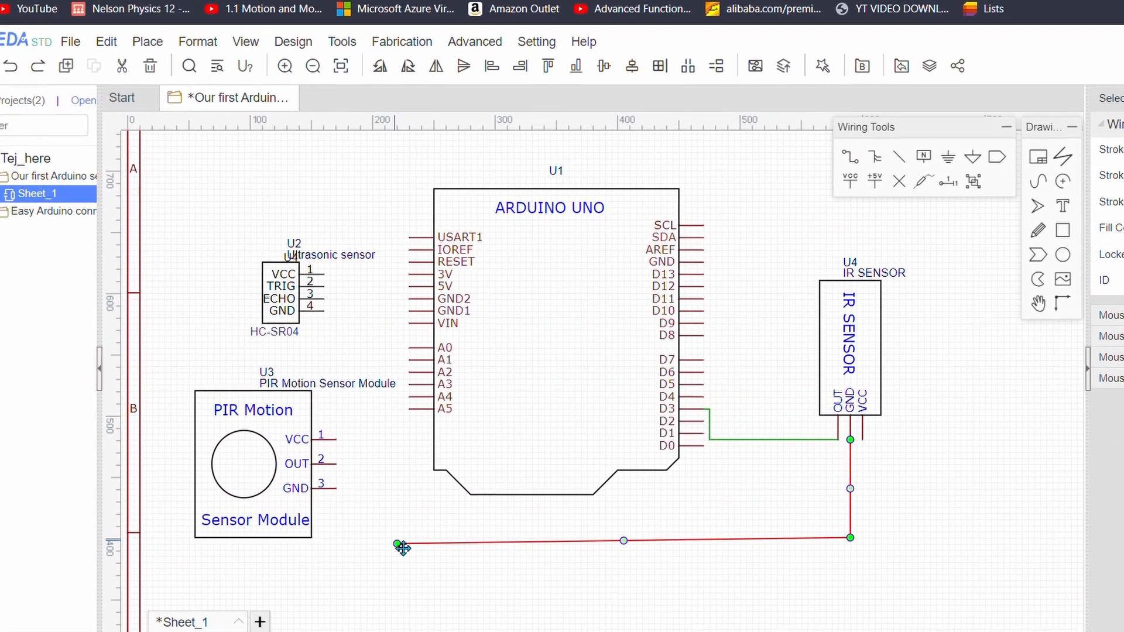
{"action": "left_click", "coordinate": [852, 160]}
{"action": "left_click", "coordinate": [378, 537]}
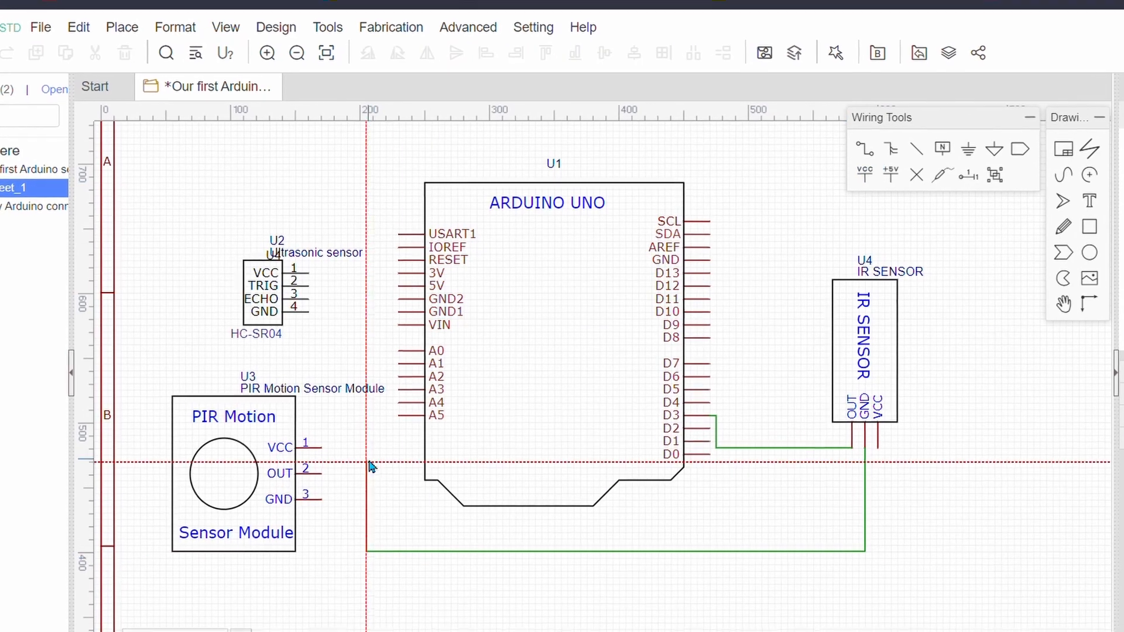
{"action": "left_click", "coordinate": [399, 298]}
Wire the PIR module's GND to GND1, and the ultrasonic sensor's GND over the board to the Arduino's GND pin beside D13.
{"action": "left_click", "coordinate": [322, 499]}
{"action": "left_click", "coordinate": [399, 312]}
{"action": "left_click", "coordinate": [308, 312]}
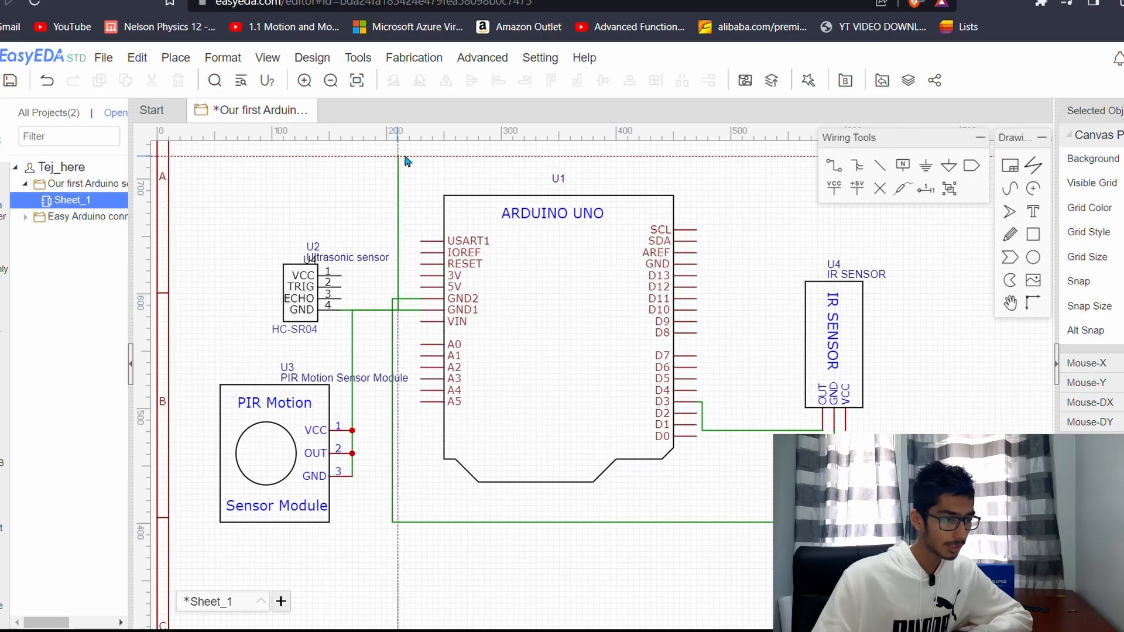
{"action": "left_click", "coordinate": [374, 167]}
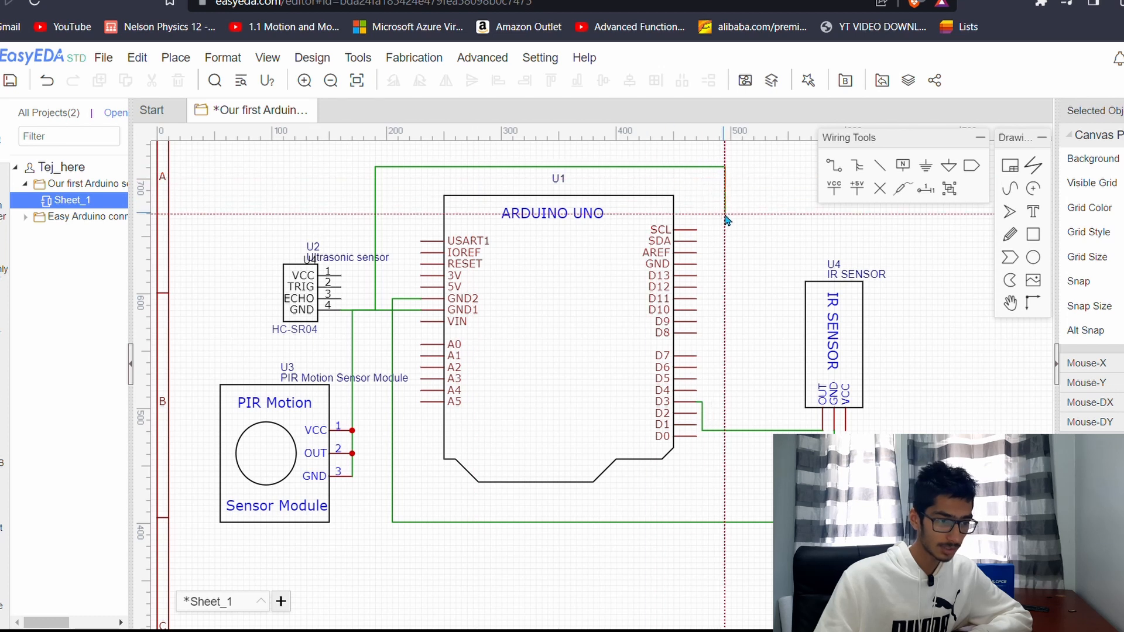
{"action": "left_click", "coordinate": [742, 281]}
{"action": "left_click", "coordinate": [698, 264]}
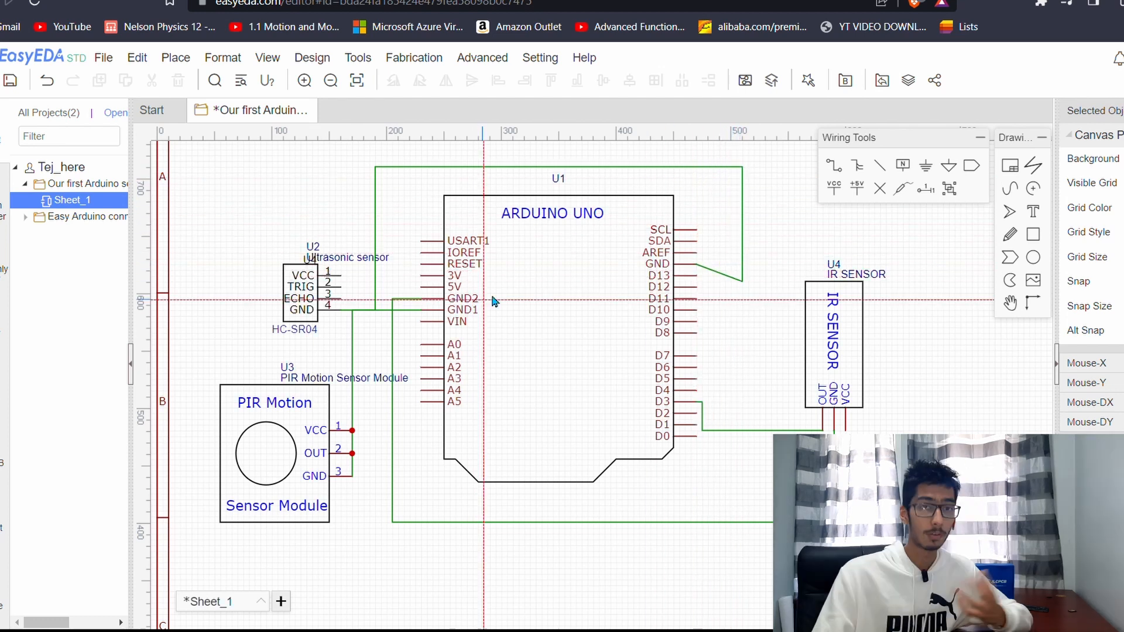
Delete the PIR ground wire that crosses the VCC and OUT pins and rewire its GND to GND1 clear of them.
{"action": "left_click", "coordinate": [353, 443]}
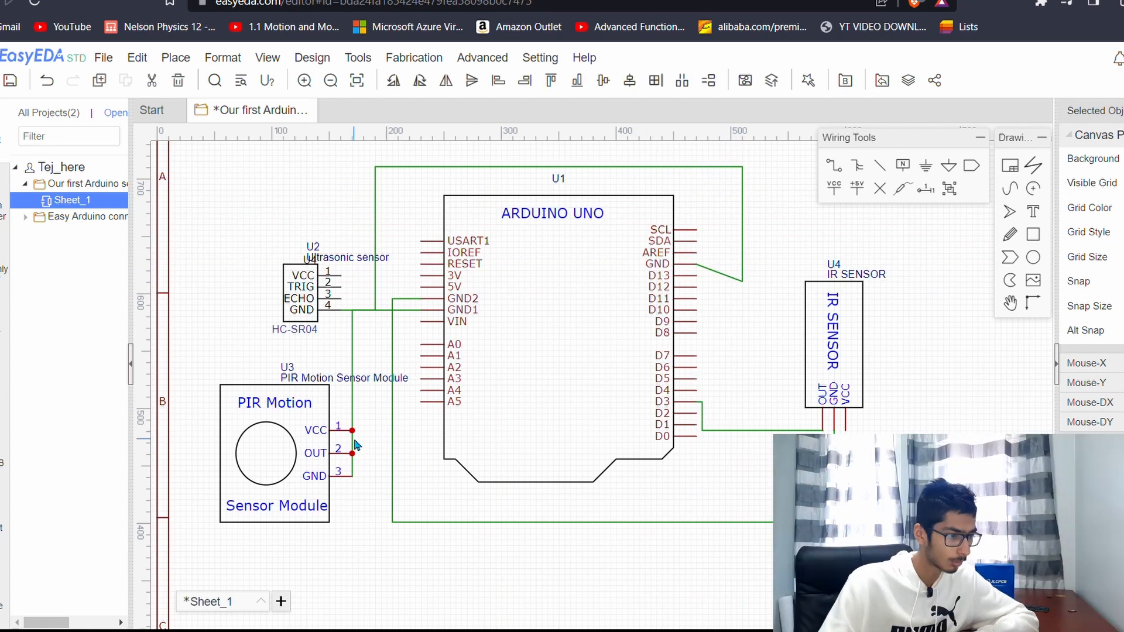
{"action": "key", "text": "Delete"}
{"action": "left_click", "coordinate": [352, 475]}
{"action": "left_click", "coordinate": [421, 309]}
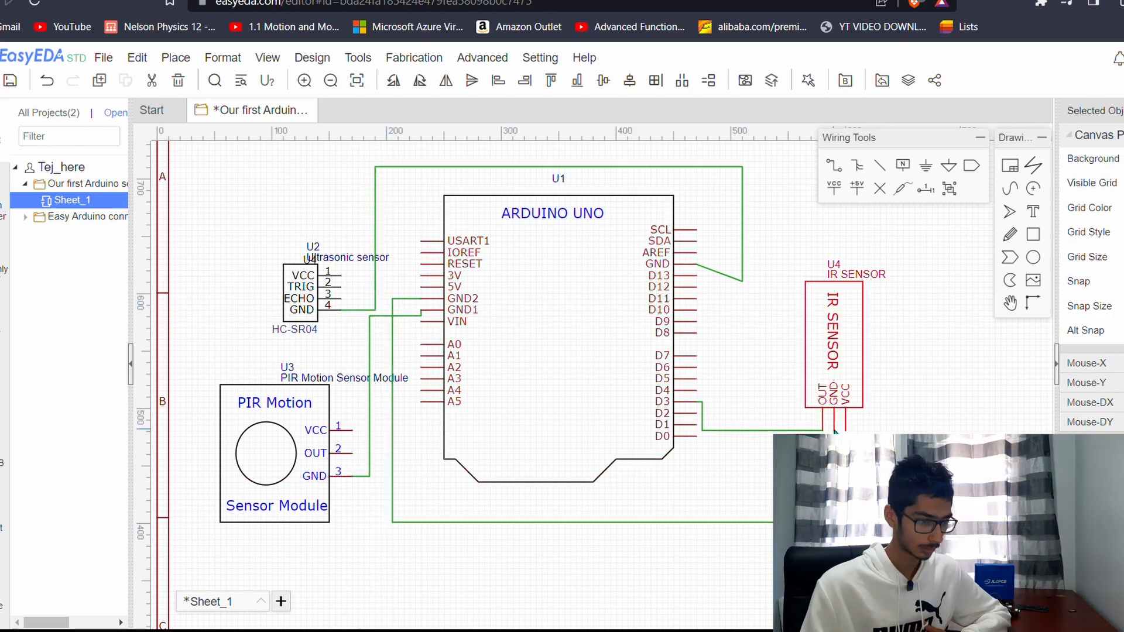
Wire the IR sensor's VCC pin to the Arduino's 3V pin, routing the wire below the board.
{"action": "left_click", "coordinate": [841, 165]}
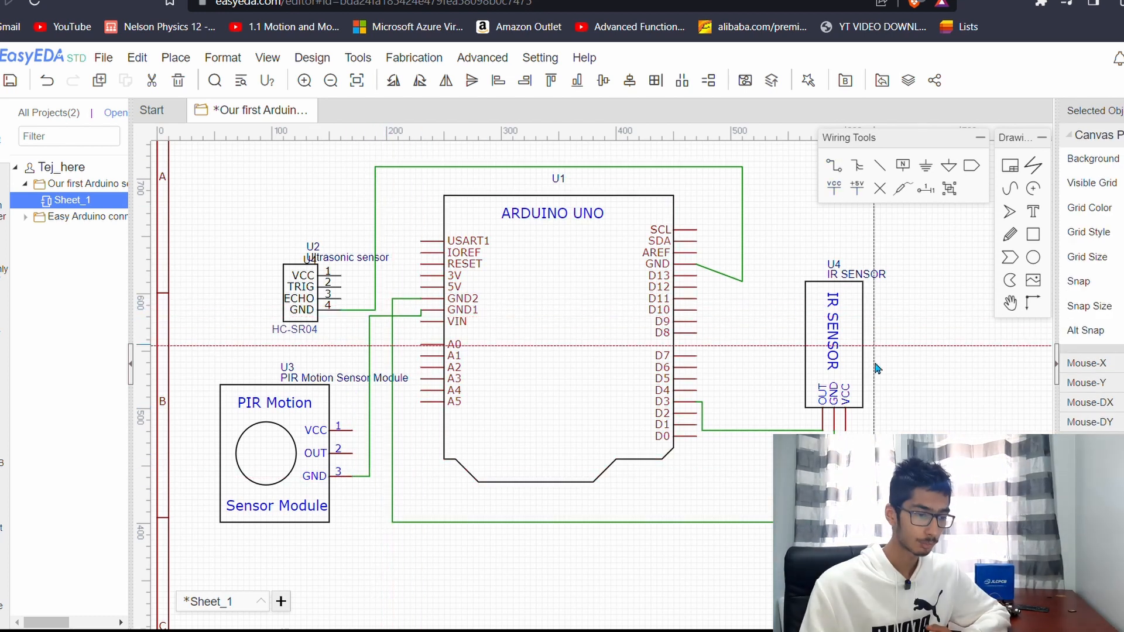
{"action": "left_click", "coordinate": [844, 430]}
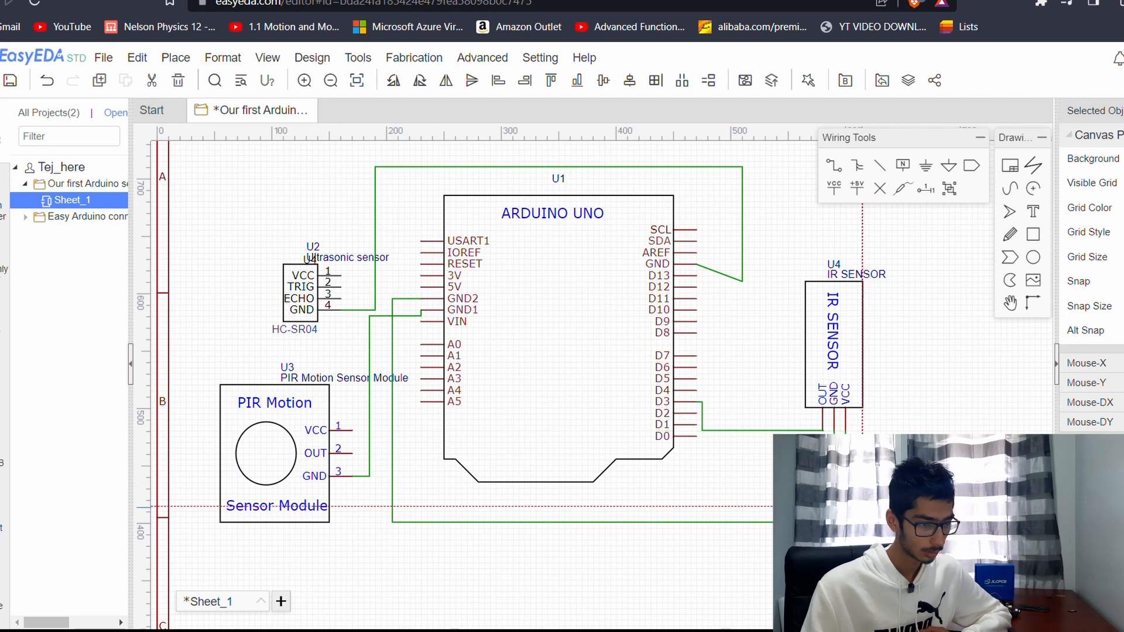
{"action": "left_click", "coordinate": [375, 545]}
{"action": "left_click", "coordinate": [421, 276]}
{"action": "right_click", "coordinate": [499, 363]}
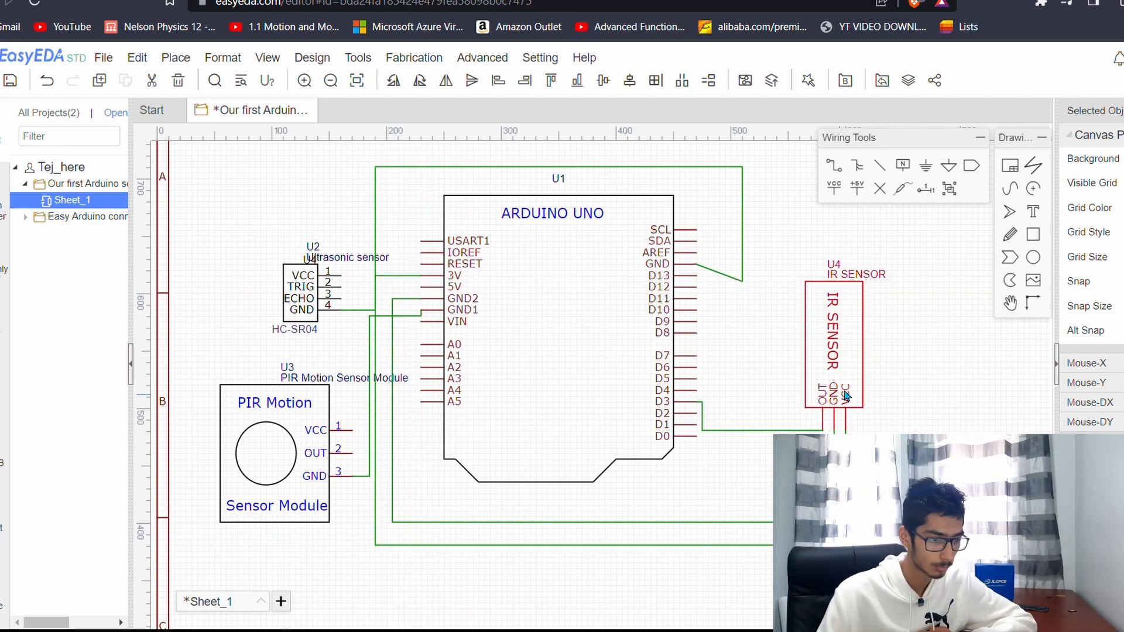
Try to wire the PIR module's OUT pin to D4 straight across the Arduino, and undo that wire.
{"action": "key", "text": "w"}
{"action": "left_click", "coordinate": [352, 453]}
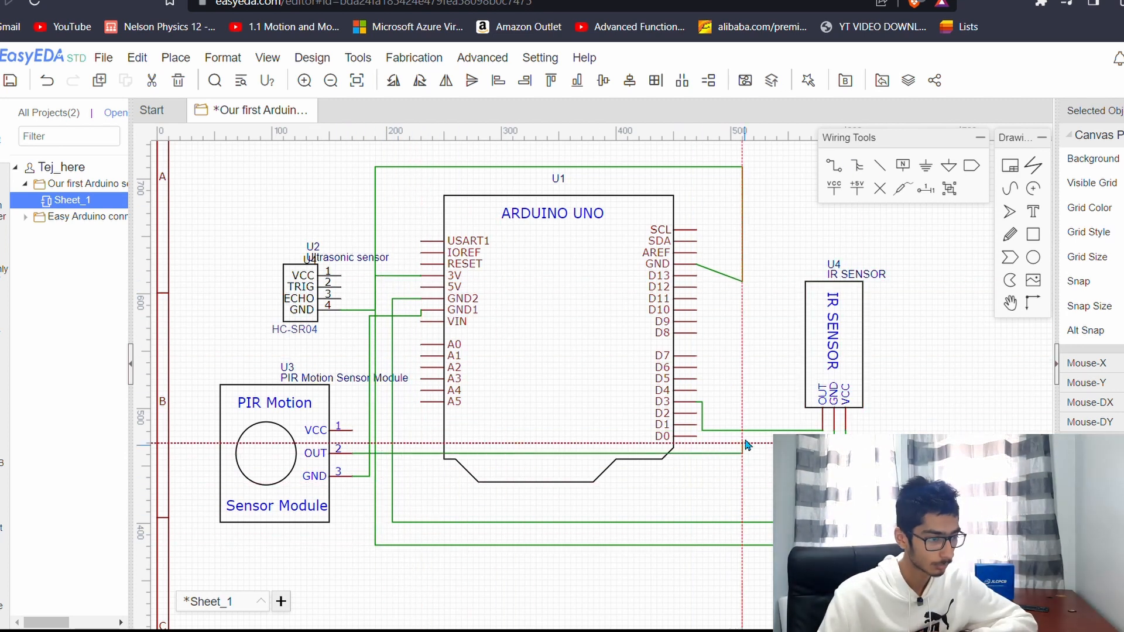
{"action": "left_click", "coordinate": [696, 389]}
{"action": "right_click", "coordinate": [710, 387]}
{"action": "key", "text": "ctrl+z"}
Wire the PIR module's OUT pin to the Arduino's D4 pin, routing the wire below the board.
{"action": "left_click", "coordinate": [841, 168]}
{"action": "left_click", "coordinate": [352, 454]}
{"action": "left_click", "coordinate": [432, 493]}
{"action": "left_click", "coordinate": [759, 498]}
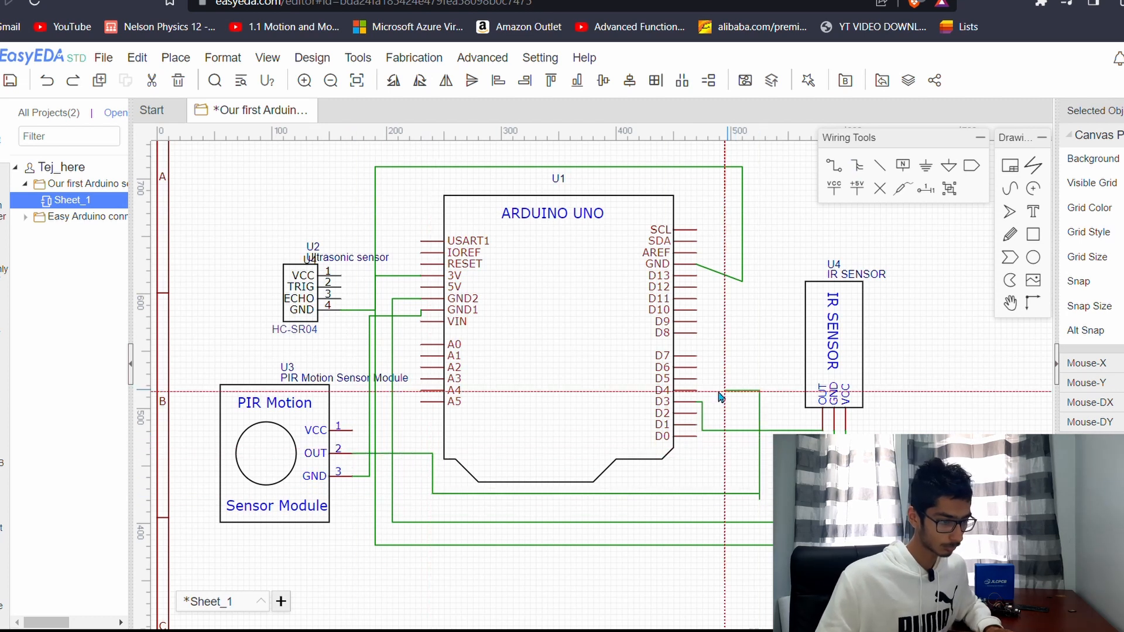
{"action": "left_click", "coordinate": [697, 390]}
Wire the PIR module's VCC pin to the Arduino's 5V pin.
{"action": "left_click", "coordinate": [352, 430]}
{"action": "left_click", "coordinate": [421, 286]}
{"action": "right_click", "coordinate": [527, 387]}
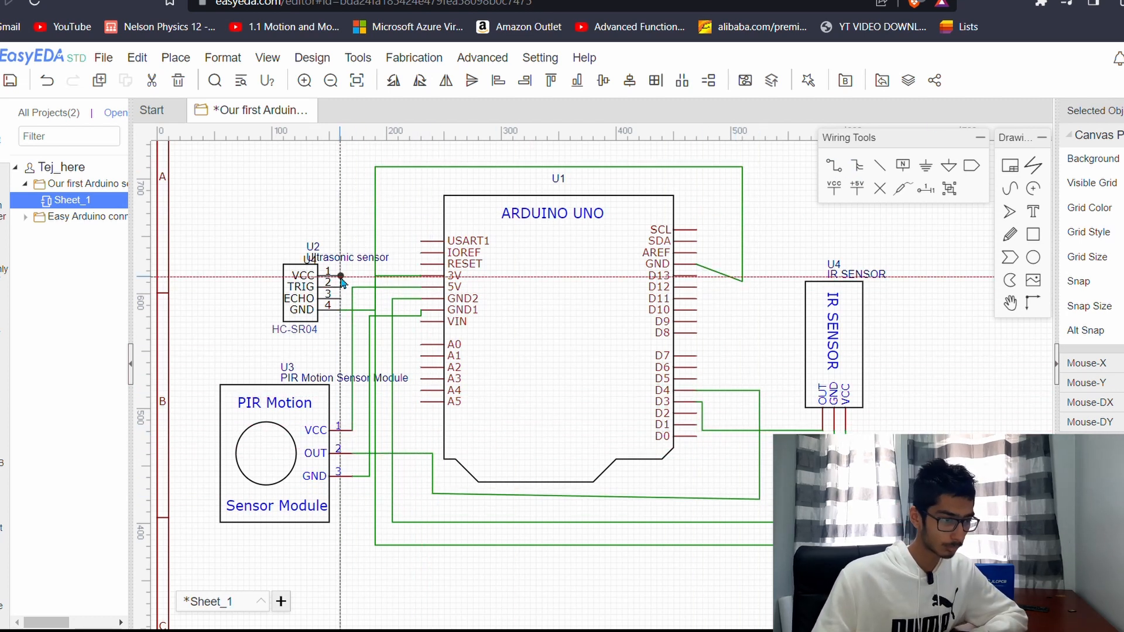
Place a VCC power symbol on the wire just above the PIR module's VCC pin.
{"action": "left_click", "coordinate": [833, 188]}
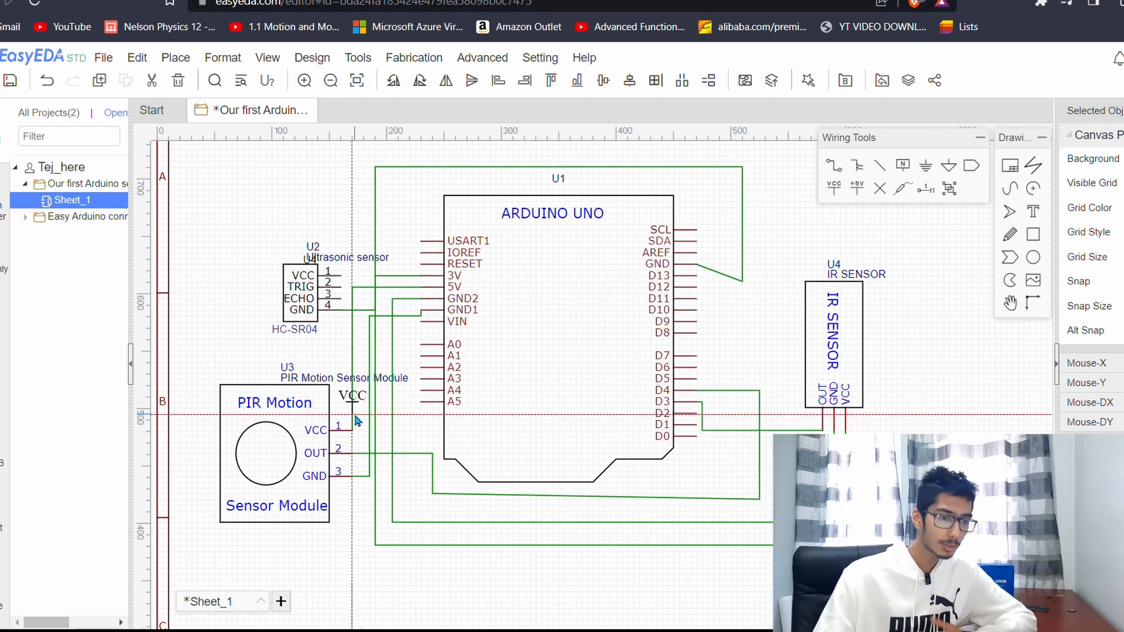
{"action": "right_click", "coordinate": [571, 278]}
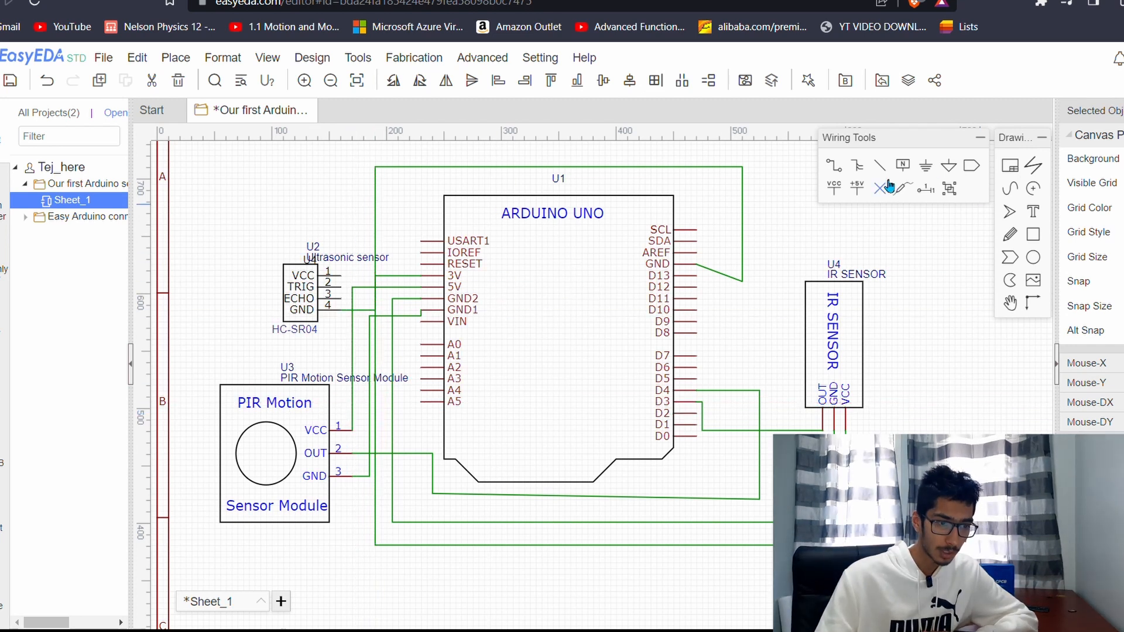
{"action": "left_click", "coordinate": [839, 192]}
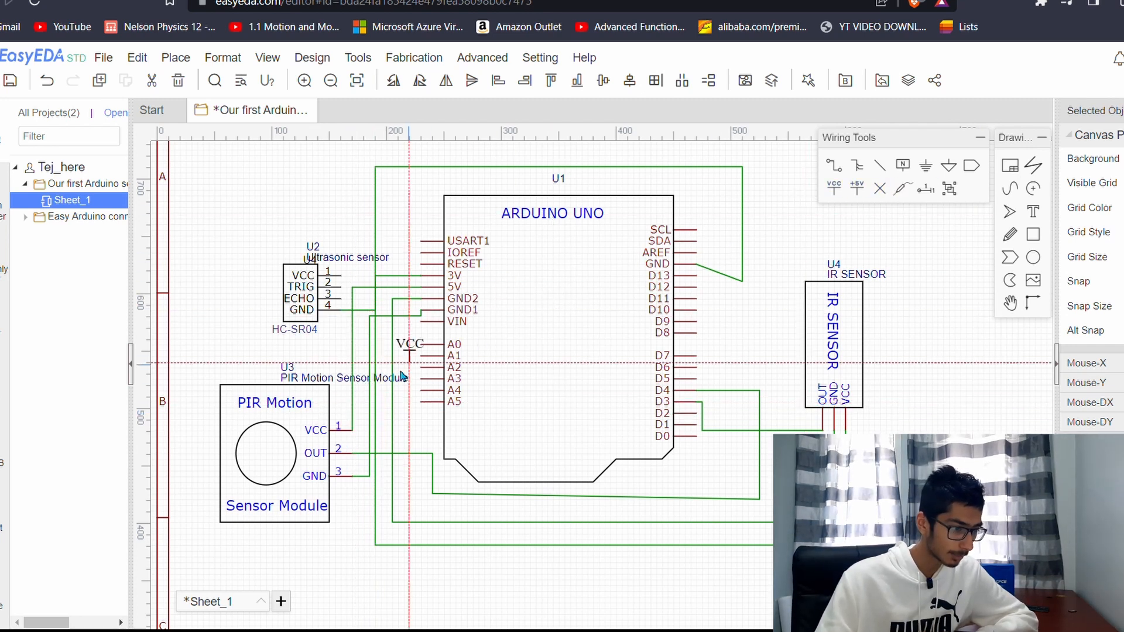
{"action": "left_click", "coordinate": [351, 414]}
{"action": "right_click", "coordinate": [469, 392]}
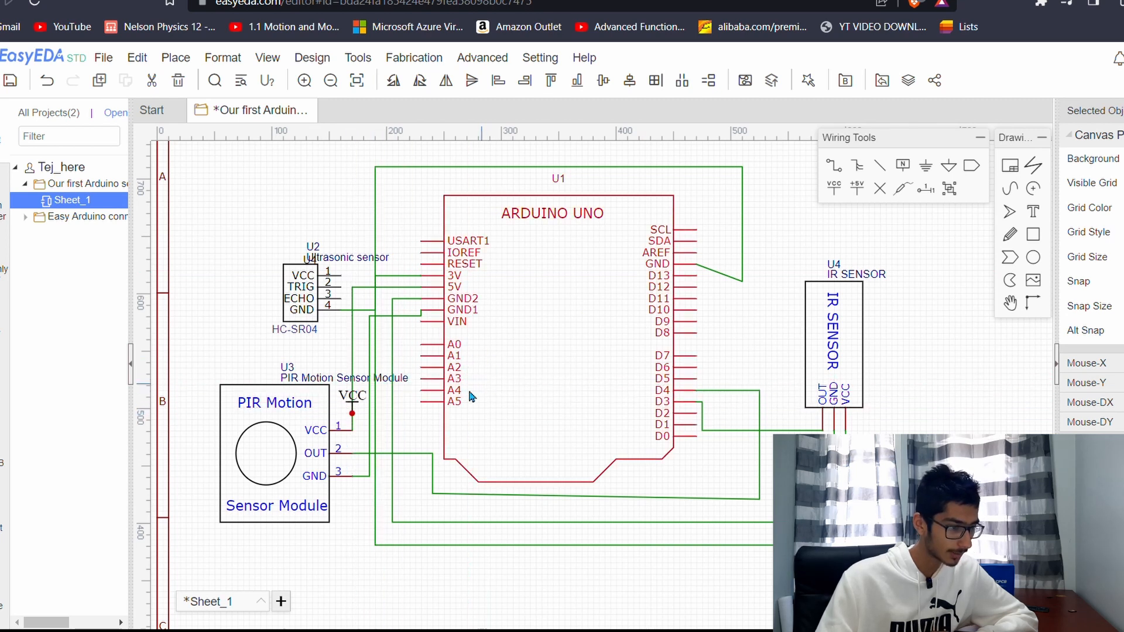
{"action": "left_click", "coordinate": [352, 364]}
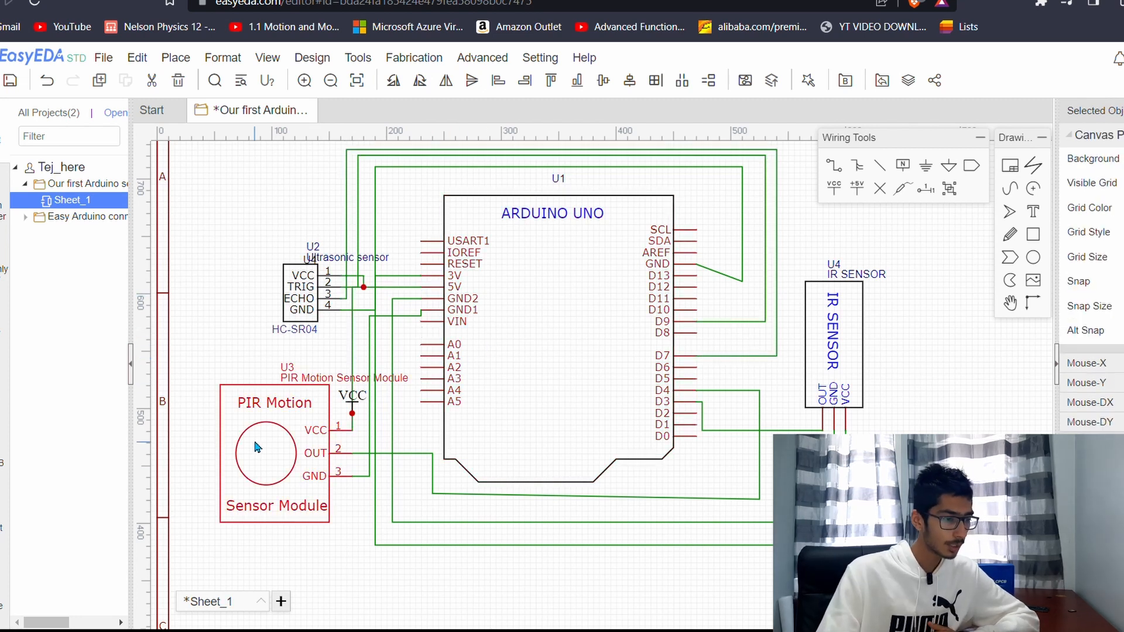
Spread the parts out by moving the PIR module and ultrasonic sensor left and the IR sensor right, away from the Arduino.
{"action": "left_click_drag", "start_coordinate": [258, 448], "coordinate": [228, 477]}
{"action": "left_click_drag", "start_coordinate": [304, 301], "coordinate": [209, 291]}
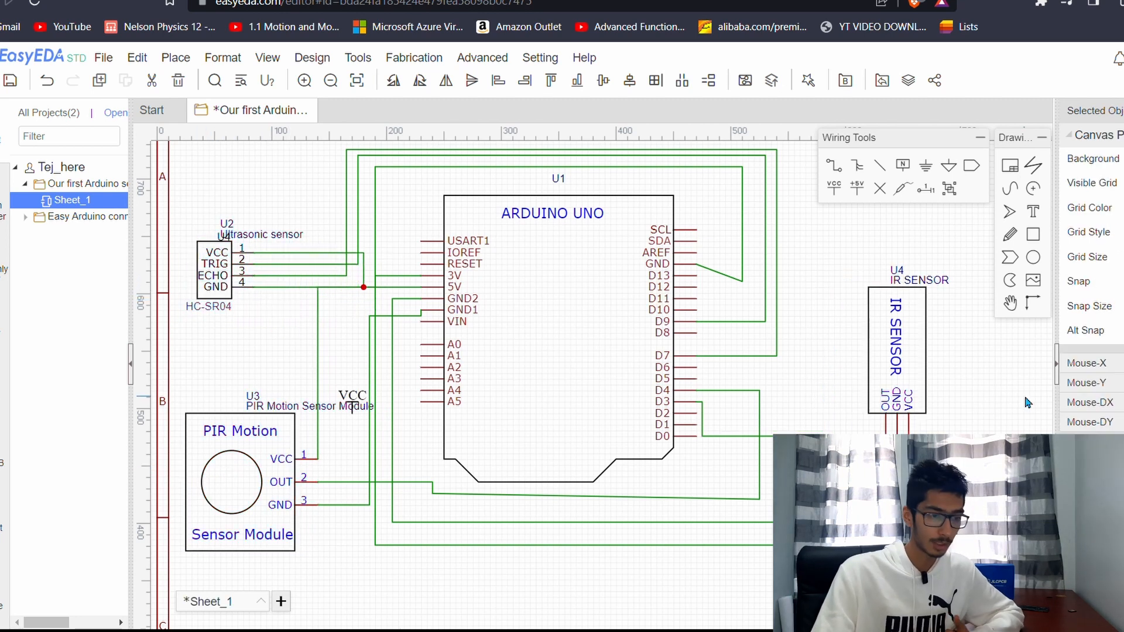
{"action": "left_click", "coordinate": [896, 340]}
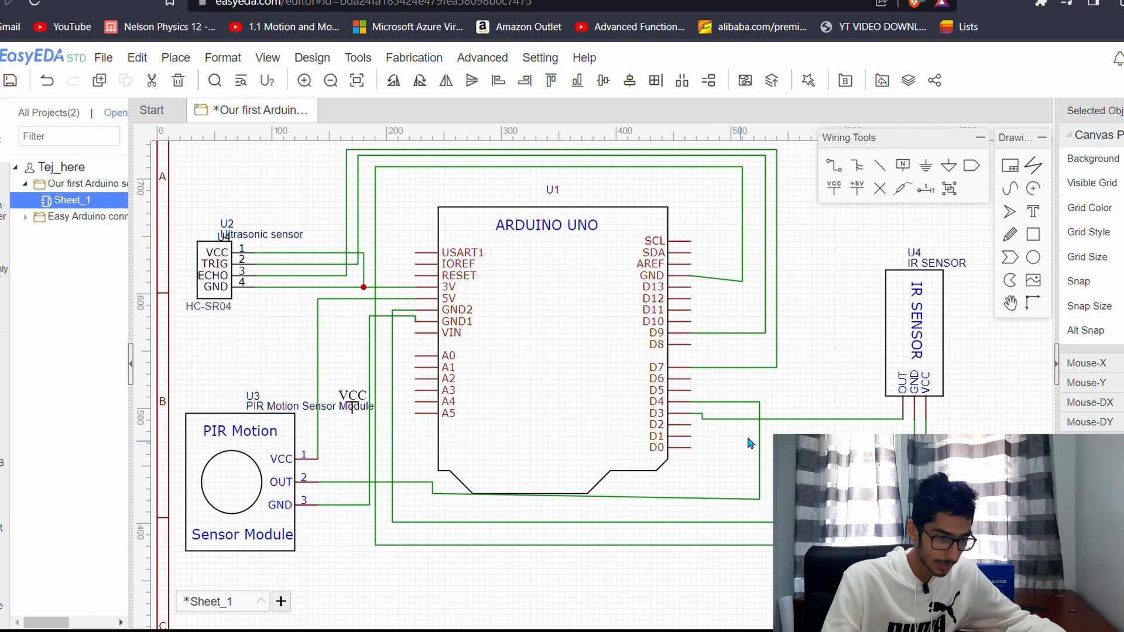
{"action": "left_click", "coordinate": [788, 420]}
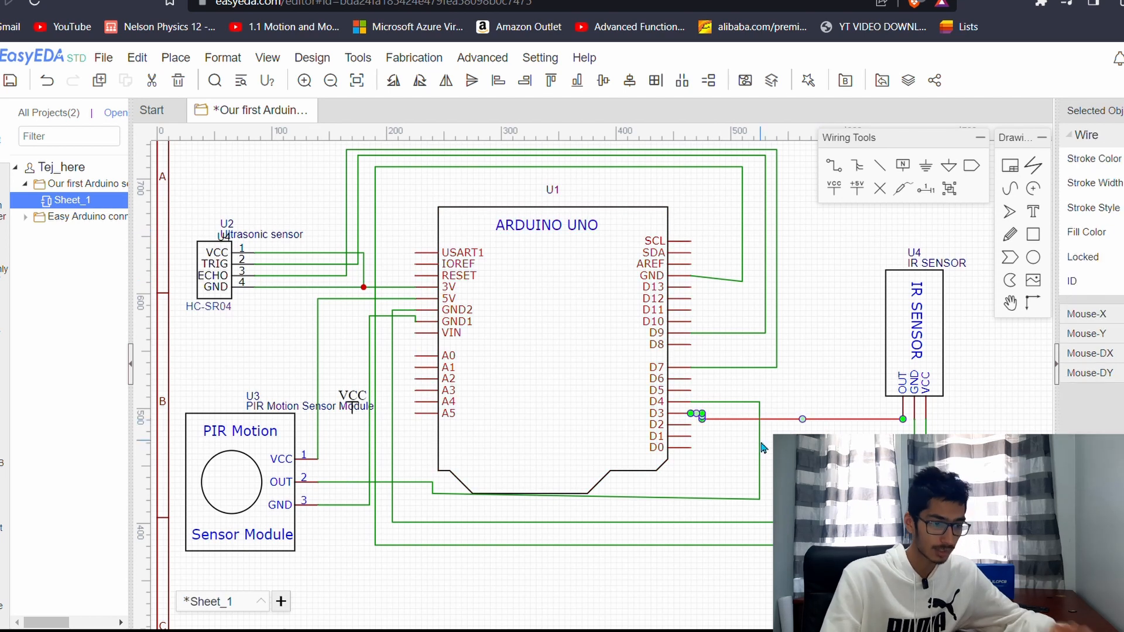
{"action": "left_click", "coordinate": [584, 57]}
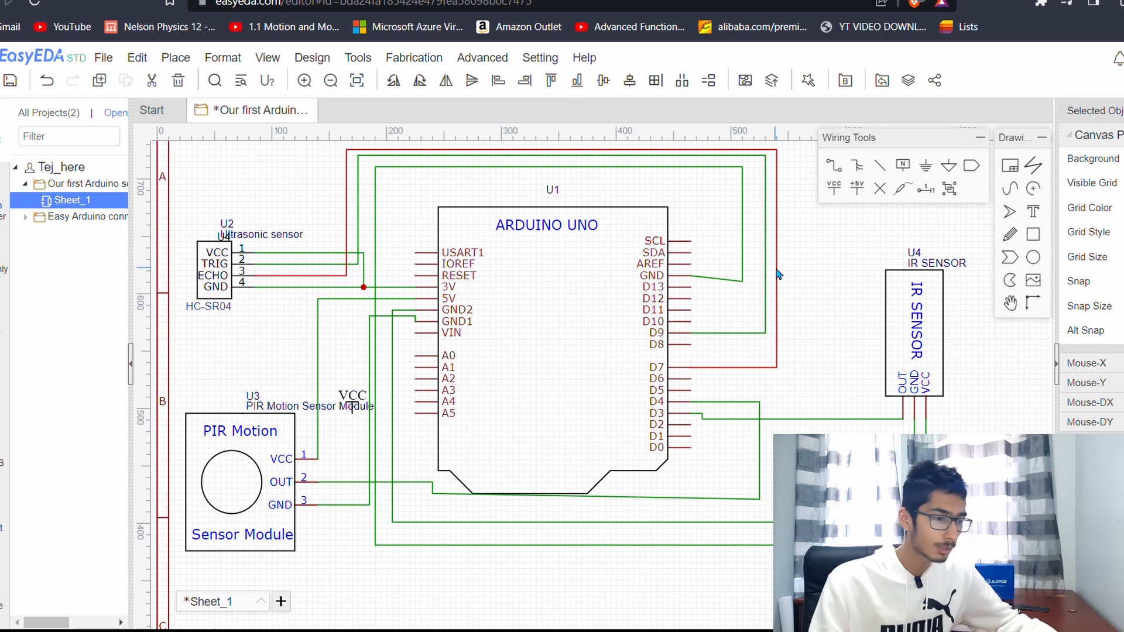
{"action": "left_click", "coordinate": [777, 271]}
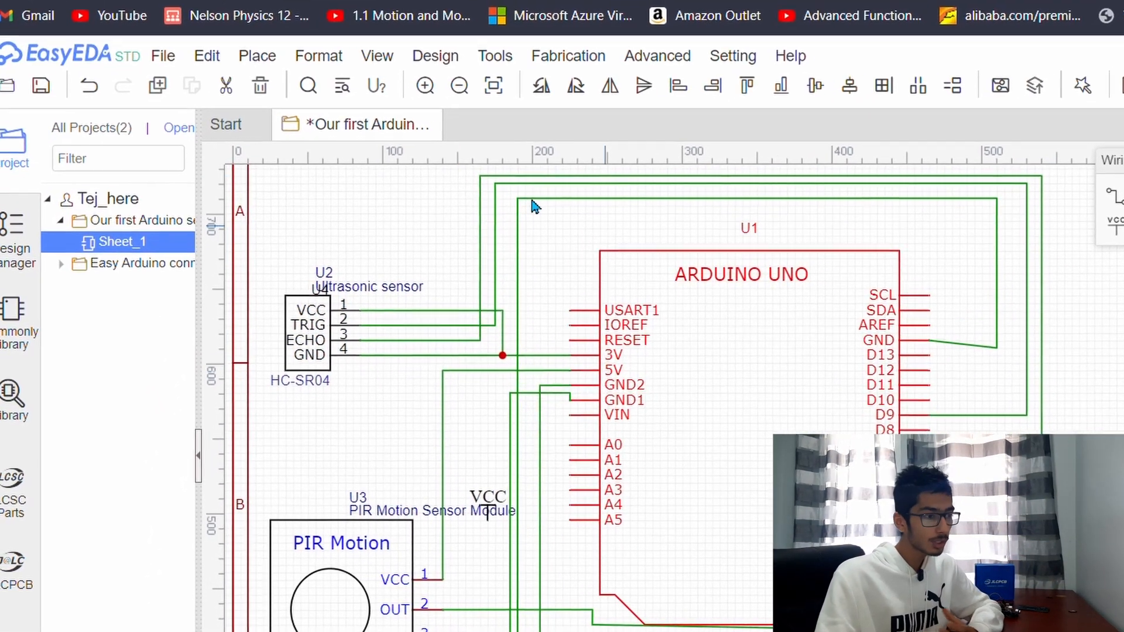
Start converting the schematic to a PCB, choose to check the nets first, and look through the flagged nets.
{"action": "left_click", "coordinate": [459, 41]}
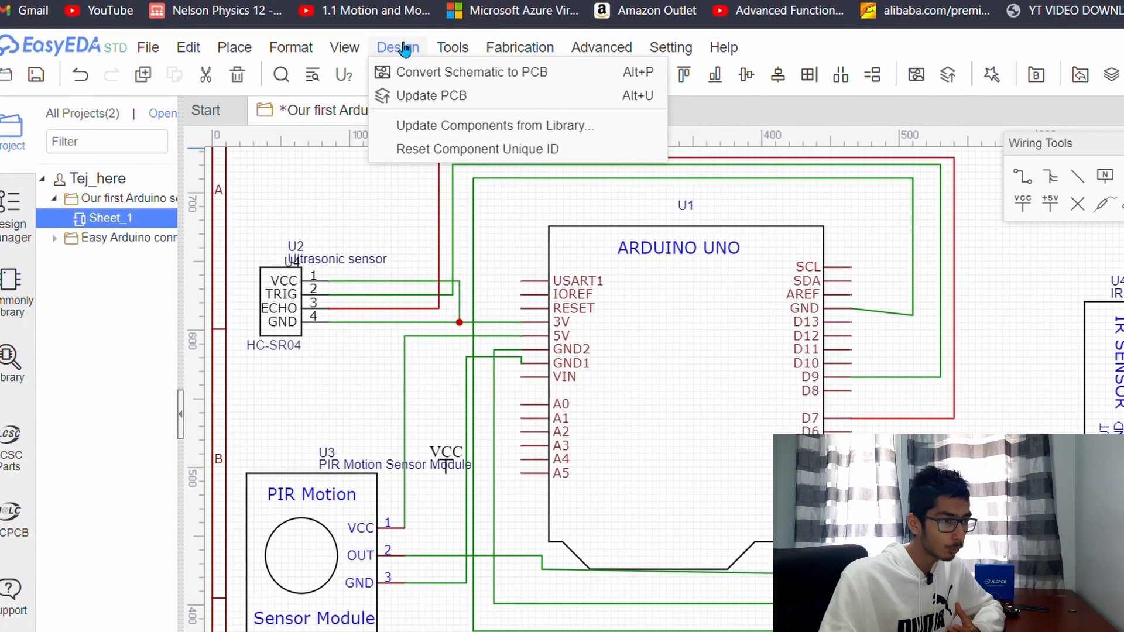
{"action": "left_click", "coordinate": [386, 73]}
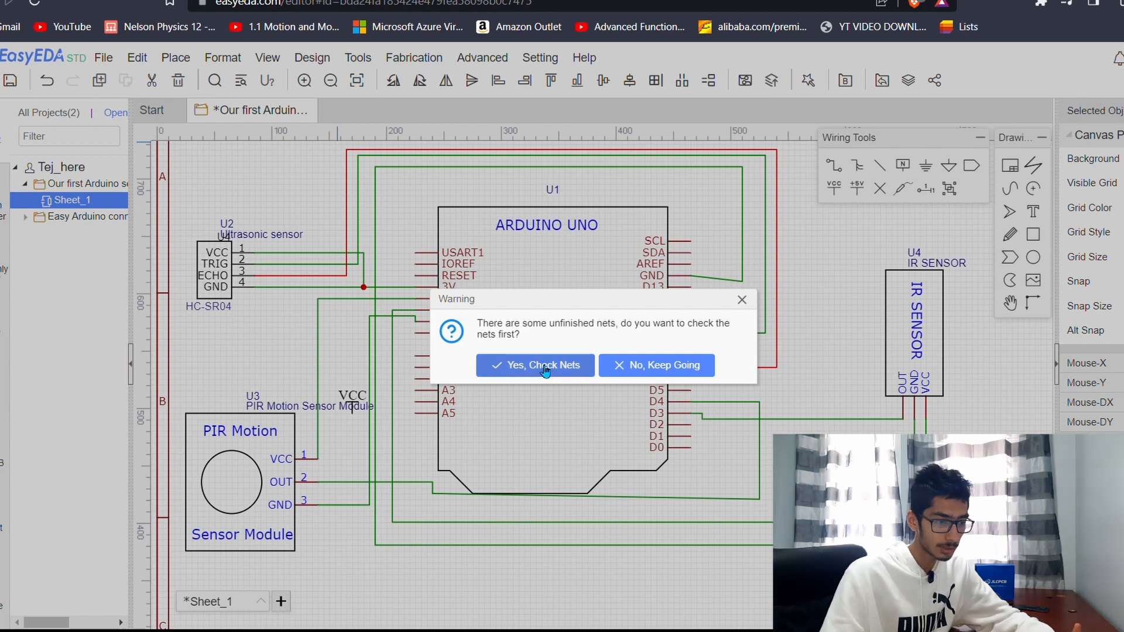
{"action": "left_click", "coordinate": [516, 370]}
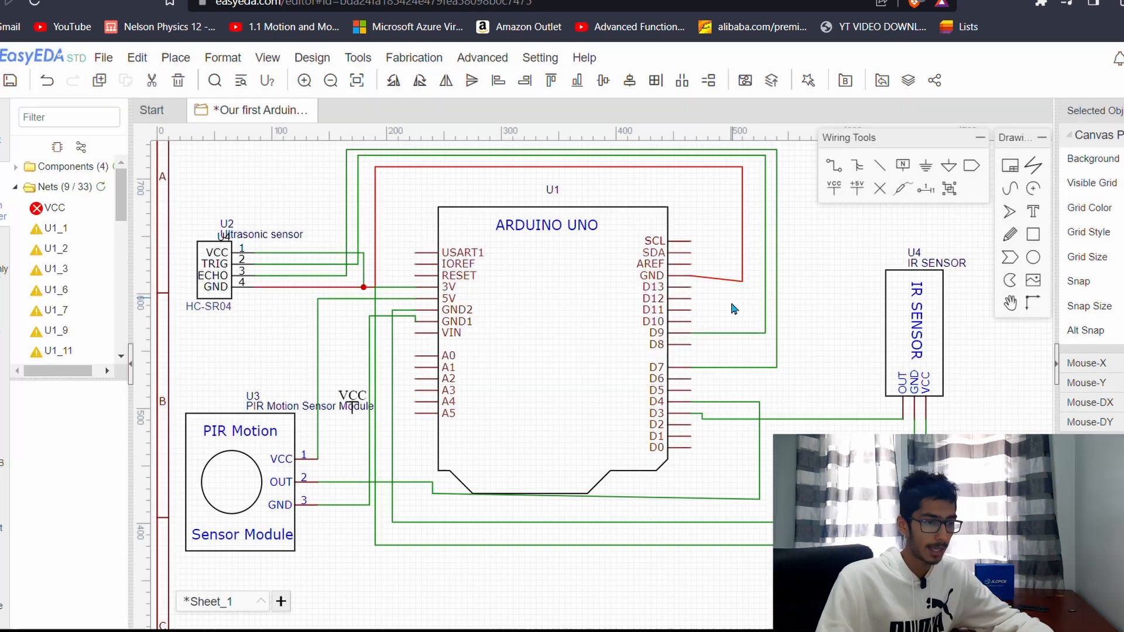
{"action": "left_click", "coordinate": [673, 253]}
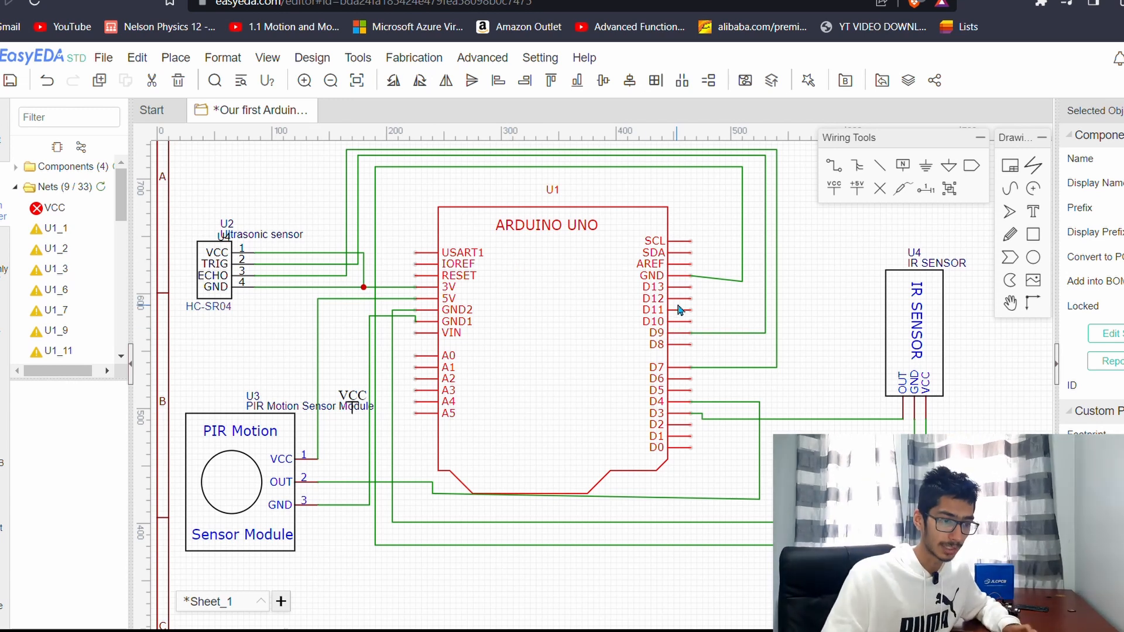
{"action": "left_click", "coordinate": [297, 183]}
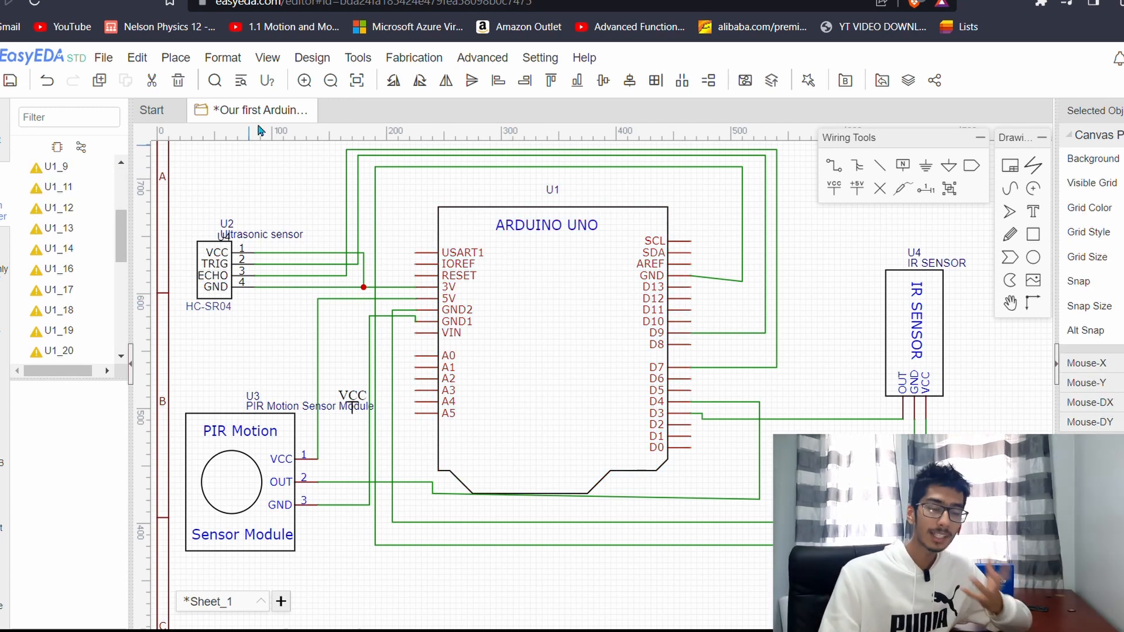
Try the PCB conversion while skipping the net check, and save the schematic.
{"action": "mouse_move", "coordinate": [335, 61]}
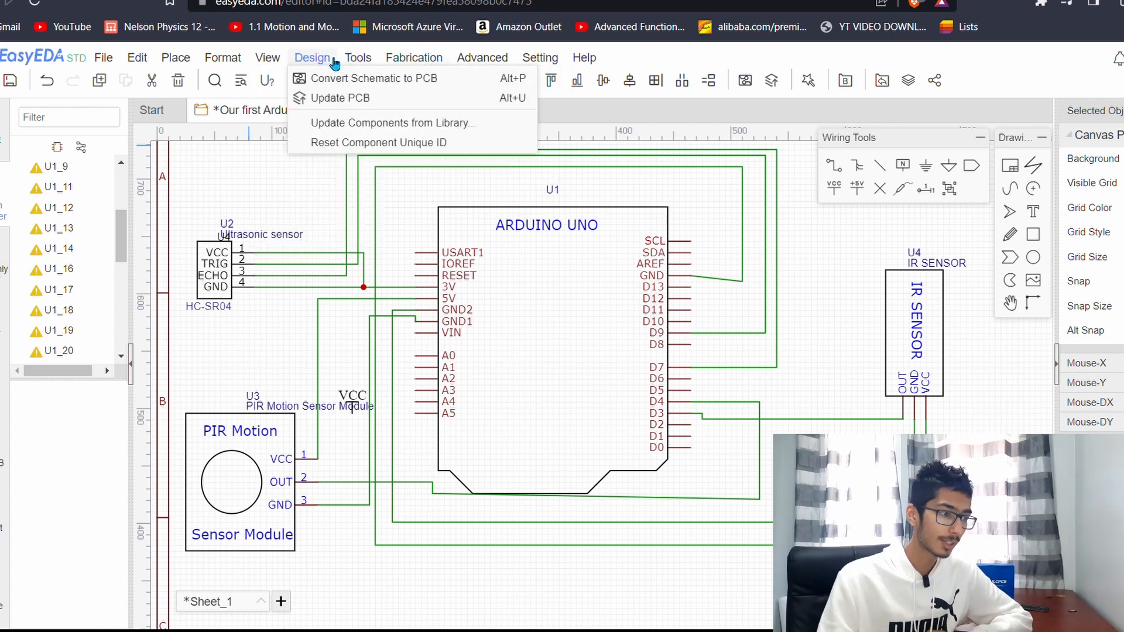
{"action": "left_click", "coordinate": [351, 78]}
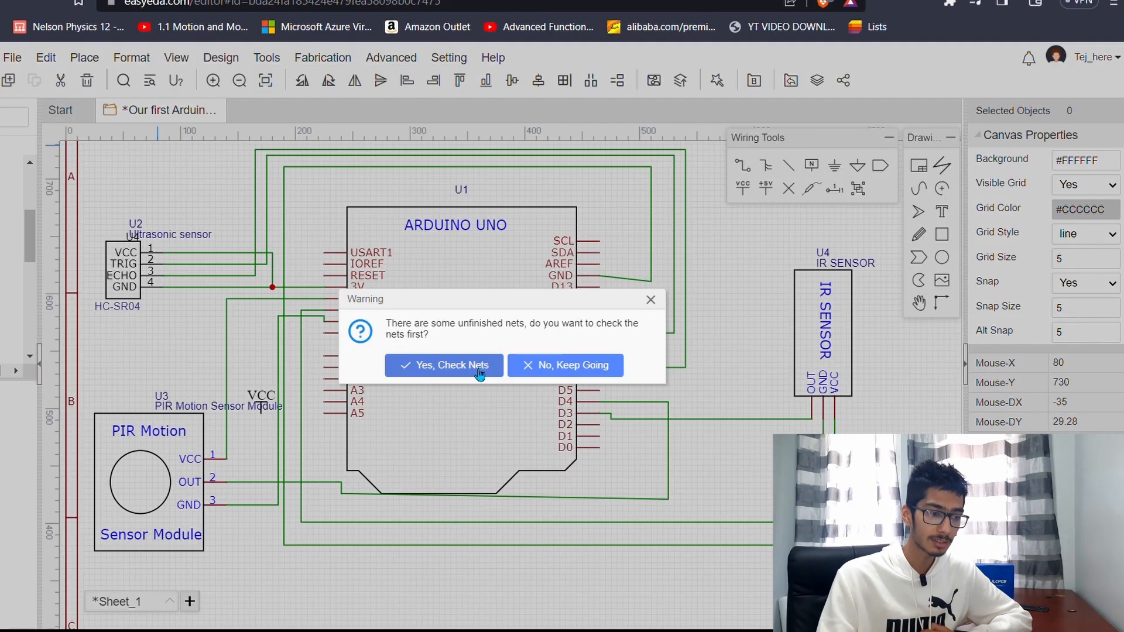
{"action": "left_click", "coordinate": [547, 366]}
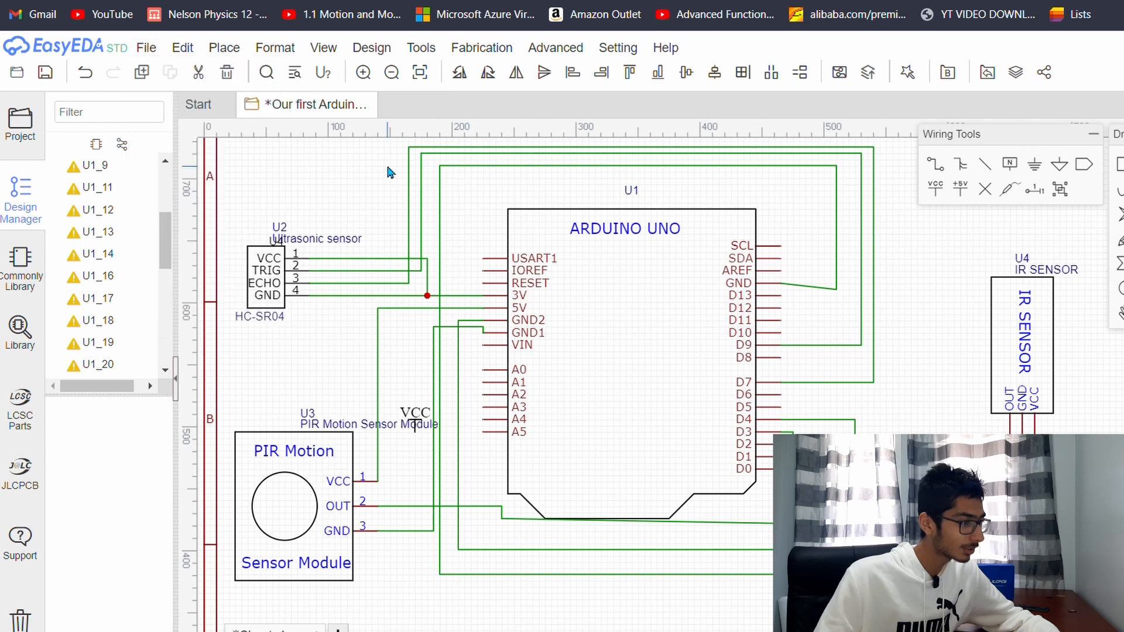
{"action": "left_click", "coordinate": [58, 72]}
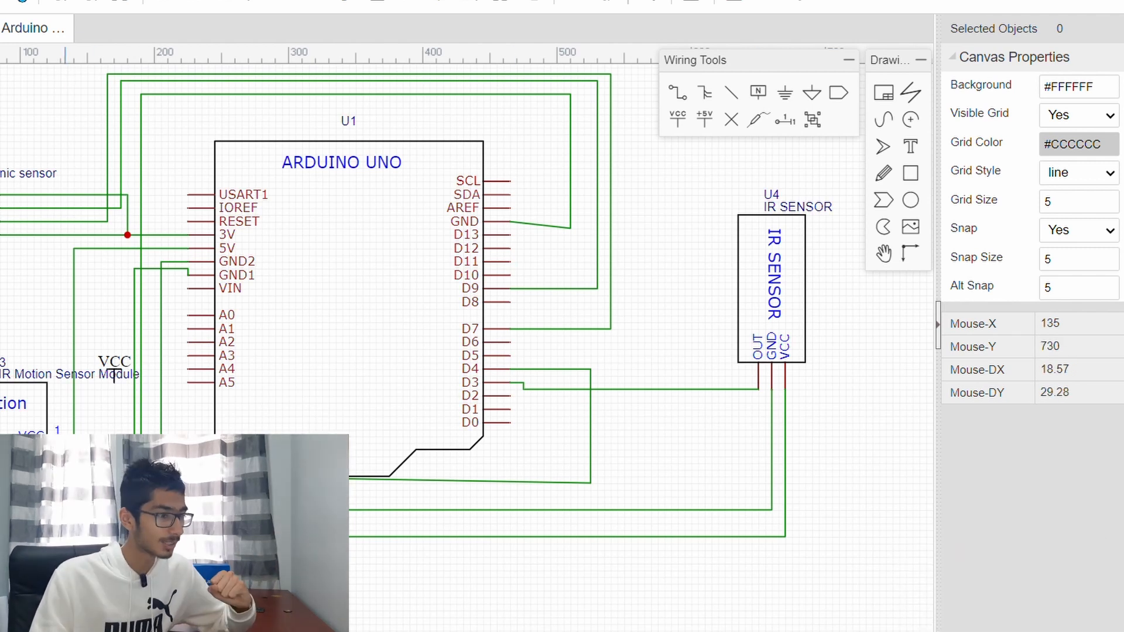
Try again to convert the saved schematic to a PCB, continuing without checking the nets.
{"action": "mouse_move", "coordinate": [64, 1]}
{"action": "left_click", "coordinate": [100, 13]}
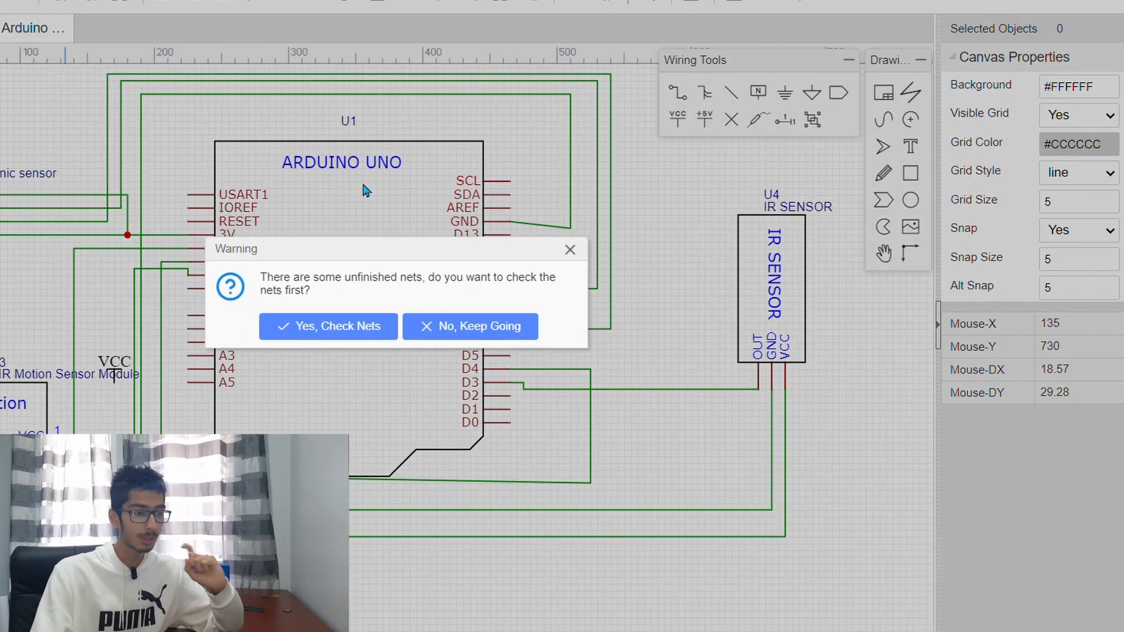
{"action": "left_click", "coordinate": [469, 326]}
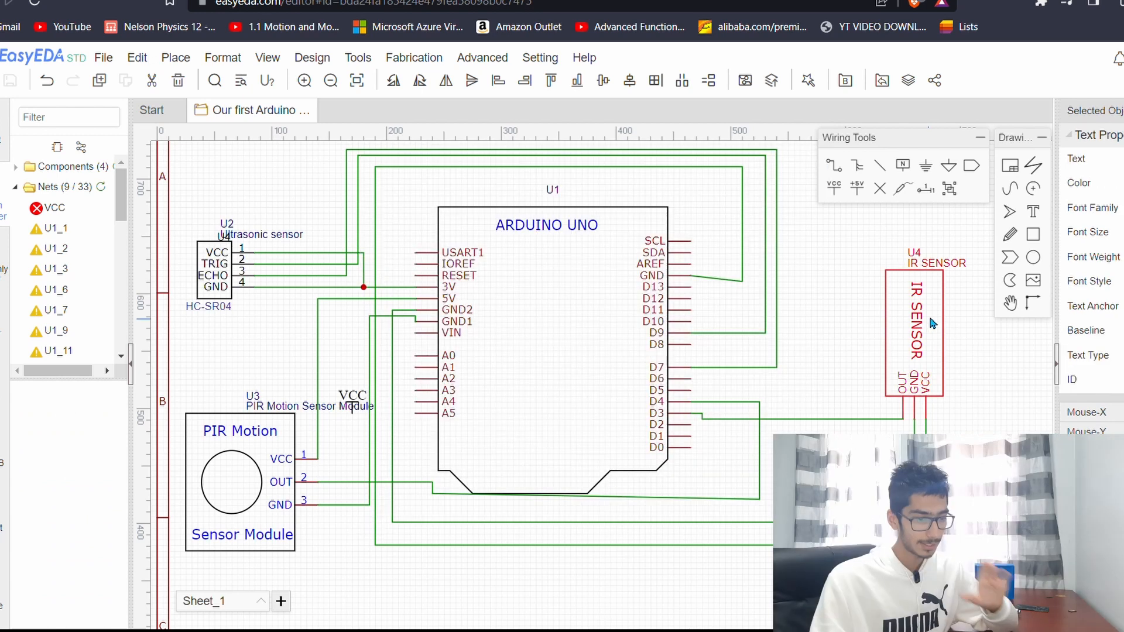
{"action": "left_click", "coordinate": [955, 321]}
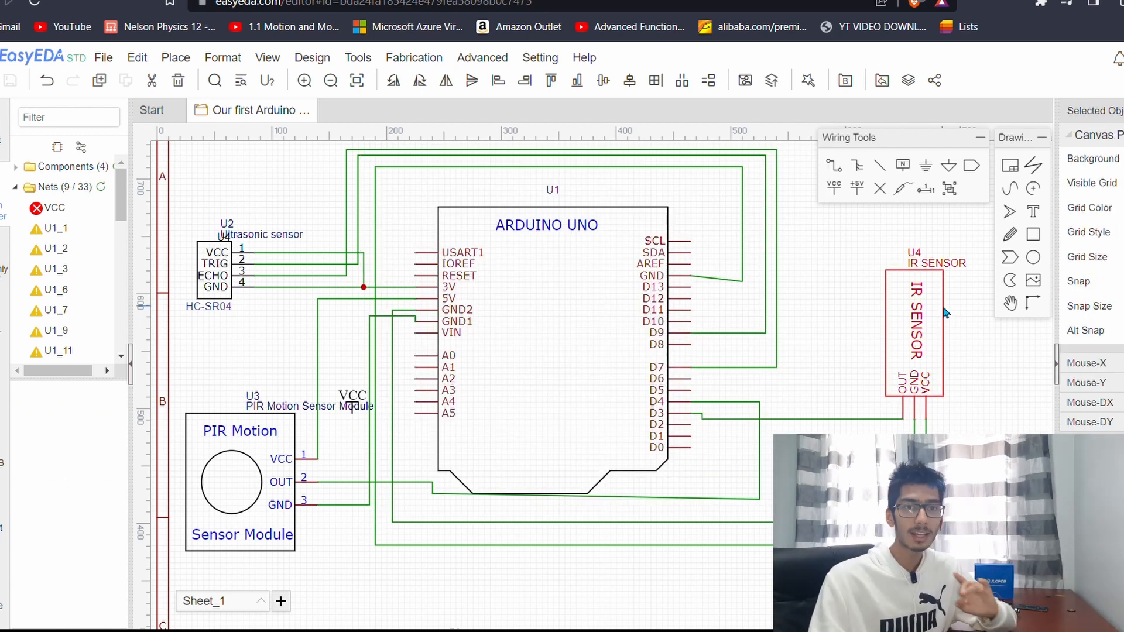
{"action": "left_click", "coordinate": [945, 317]}
{"action": "left_click", "coordinate": [971, 338]}
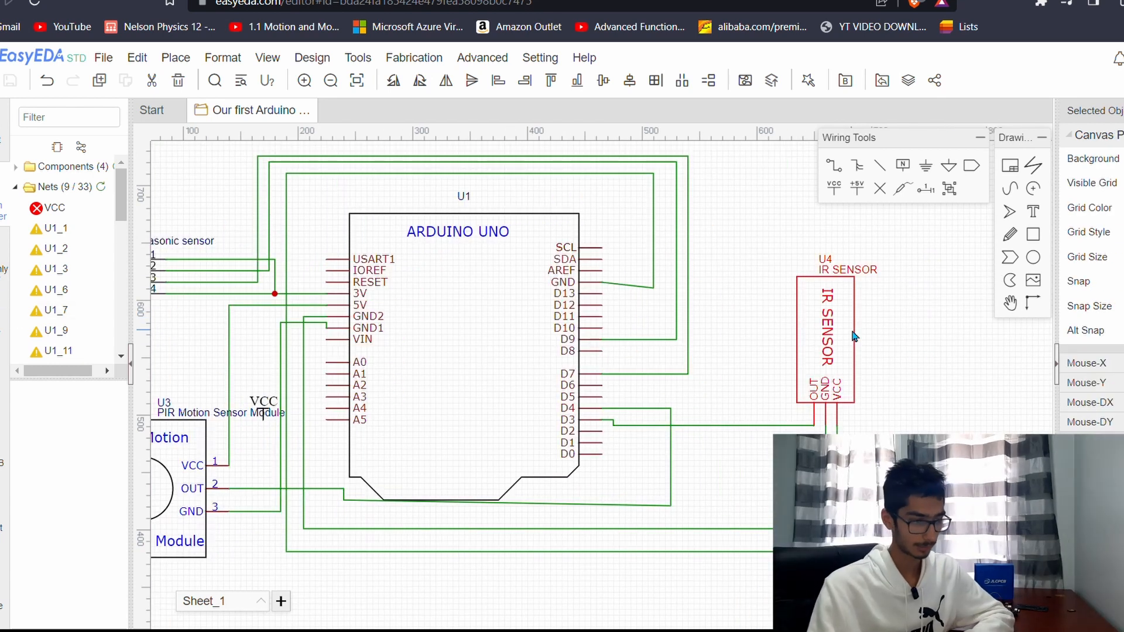
Delete the IR sensor from the schematic together with the wires from its VCC, GND and OUT pins.
{"action": "left_click", "coordinate": [854, 336]}
{"action": "key", "text": "Delete"}
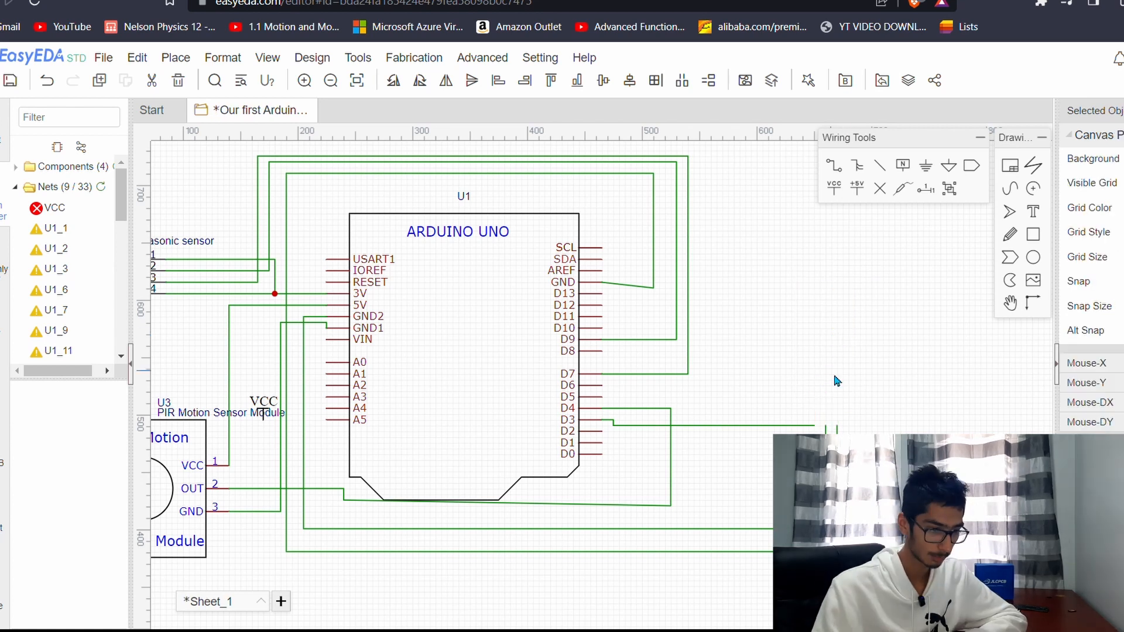
{"action": "left_click", "coordinate": [837, 425]}
{"action": "key", "text": "Delete"}
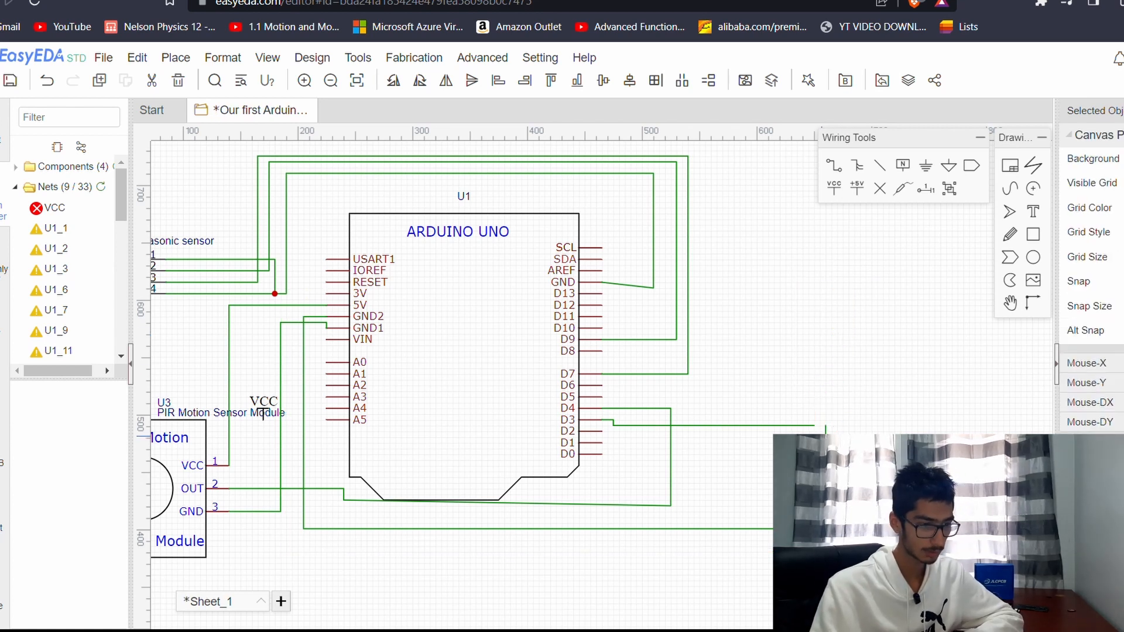
{"action": "left_click", "coordinate": [826, 437]}
{"action": "key", "text": "Delete"}
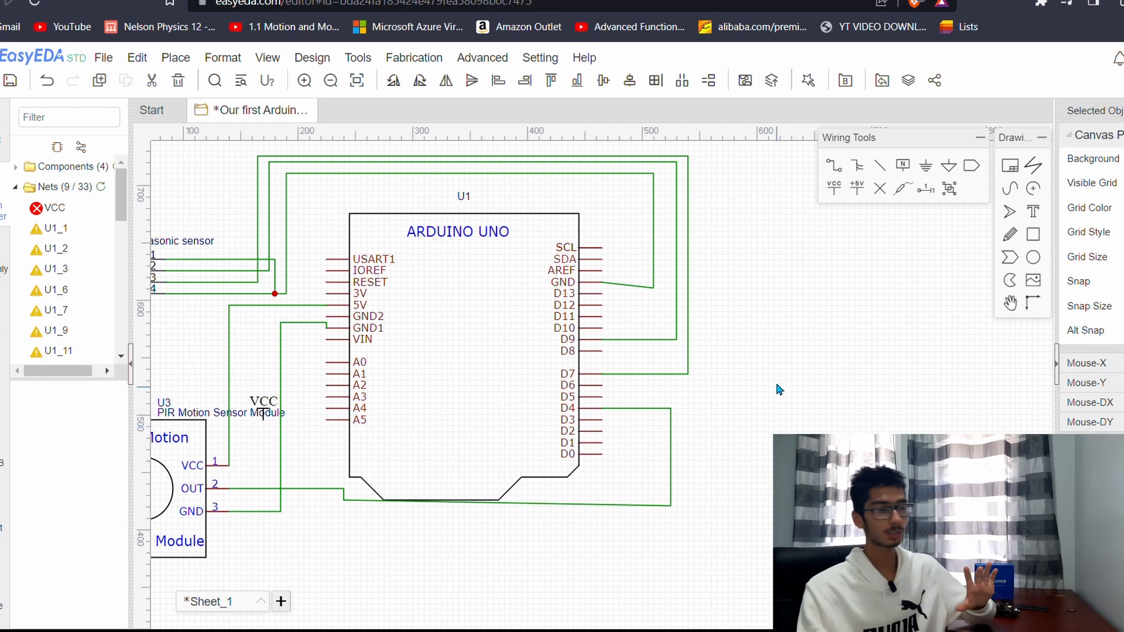
Look through the user-contributed IR sensor symbols in the part library and close it.
{"action": "left_click", "coordinate": [7, 315]}
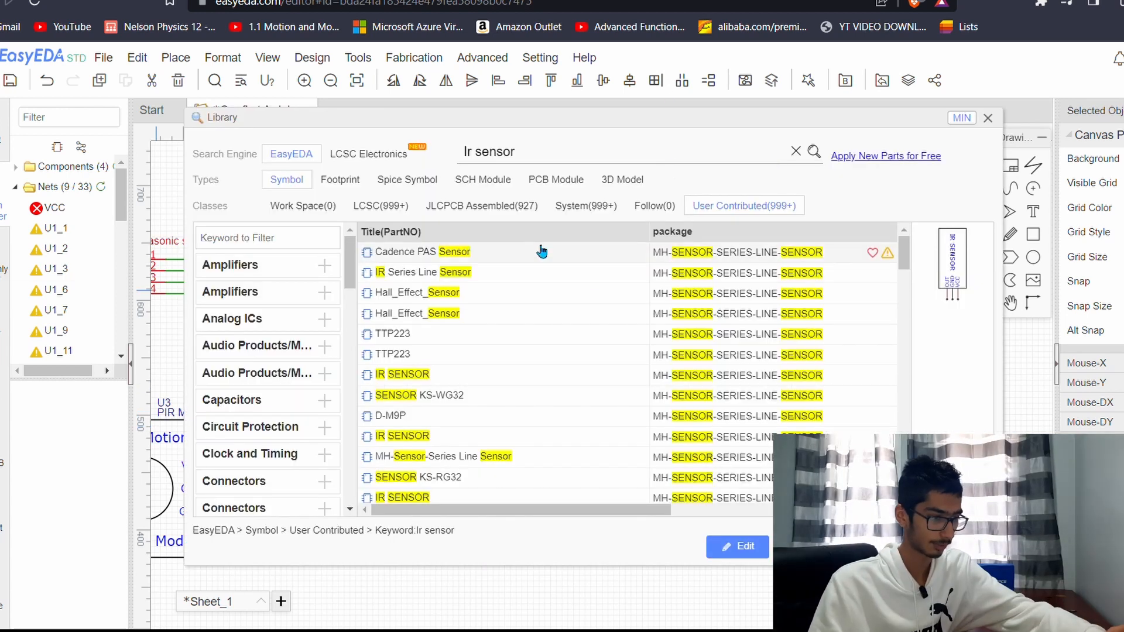
{"action": "scroll", "coordinate": [496, 363], "scroll_direction": "down", "scroll_amount": 3}
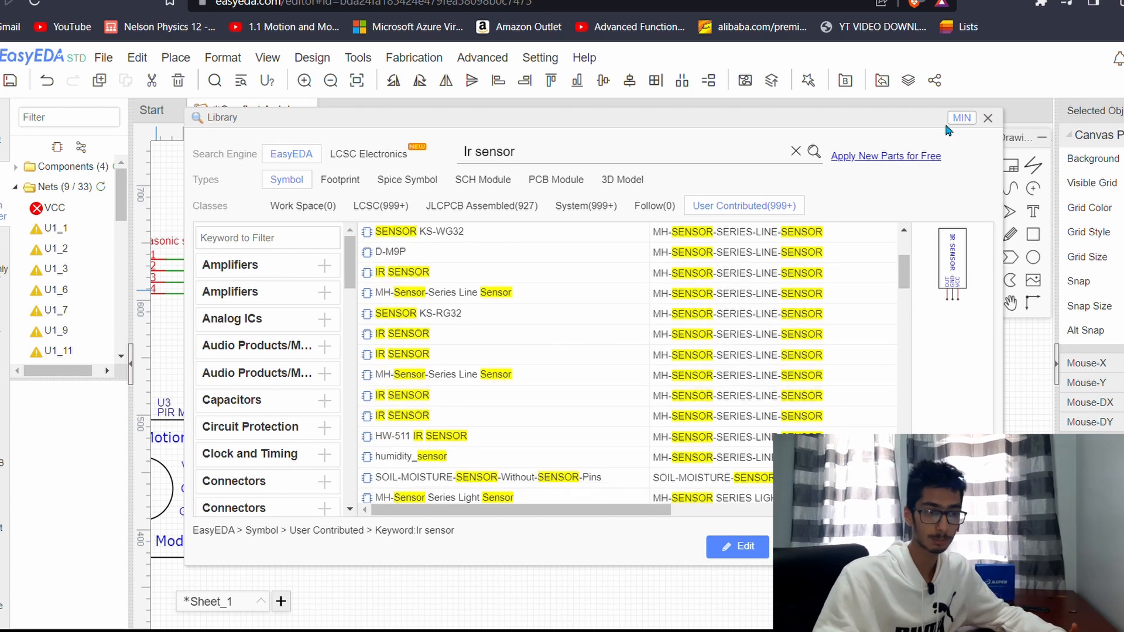
{"action": "left_click", "coordinate": [988, 118]}
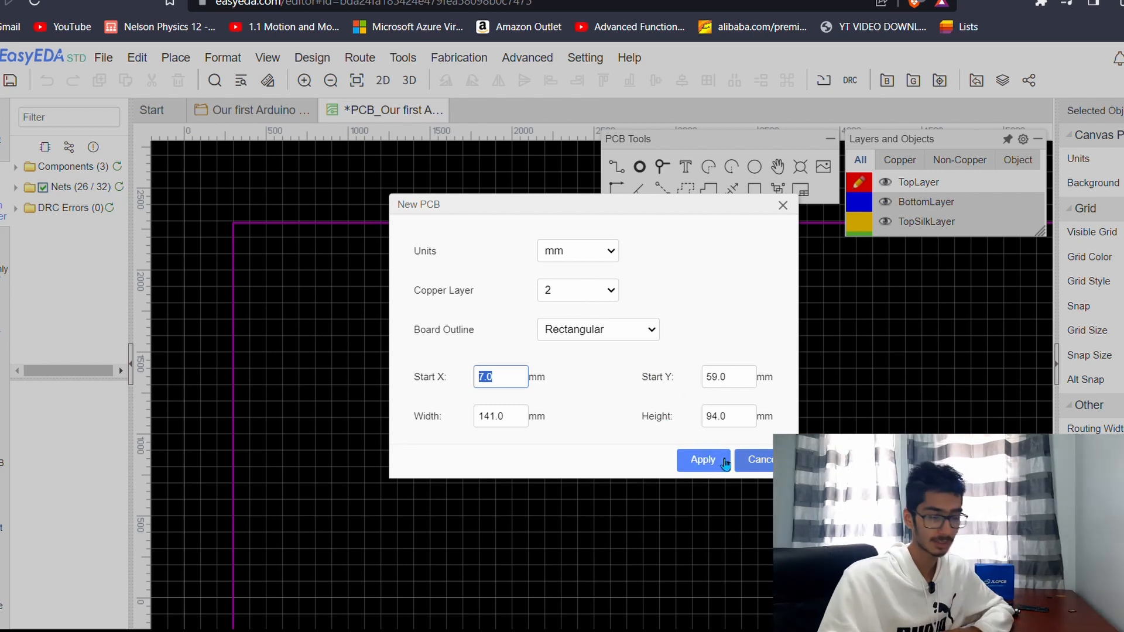
Create the PCB in mm with 2 copper layers and a rectangular 141 by 94 mm outline starting at X 7, Y 59.
{"action": "left_click", "coordinate": [706, 456]}
{"action": "scroll", "coordinate": [705, 407], "scroll_direction": "down", "scroll_amount": 6}
{"action": "scroll", "coordinate": [710, 410], "scroll_direction": "up", "scroll_amount": 2}
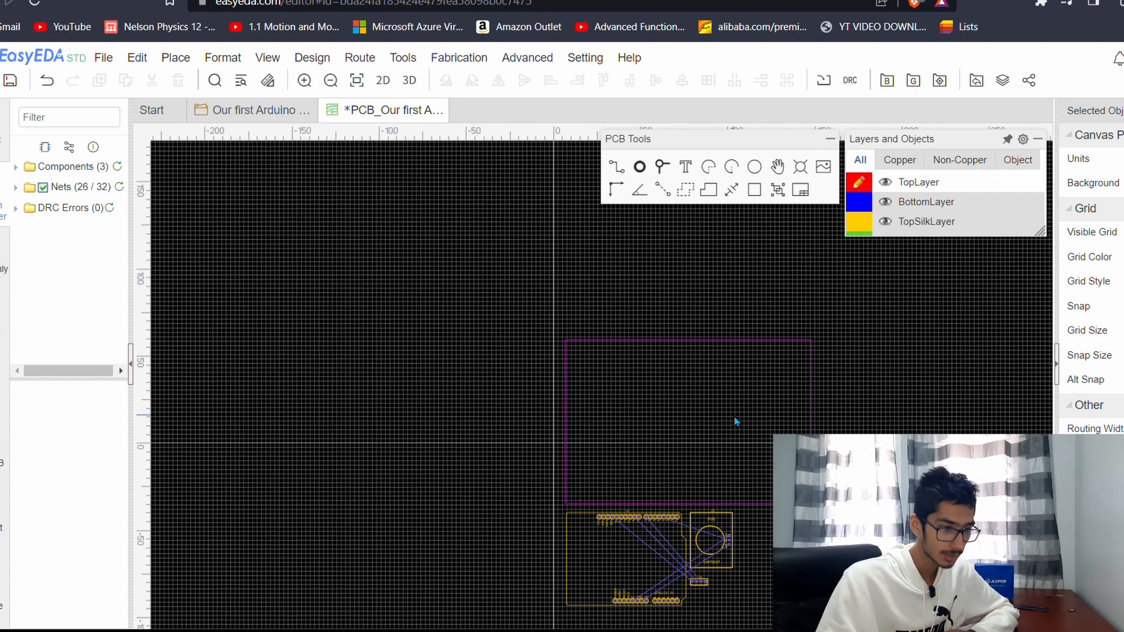
{"action": "scroll", "coordinate": [732, 415], "scroll_direction": "up", "scroll_amount": 3}
{"action": "scroll", "coordinate": [732, 415], "scroll_direction": "down", "scroll_amount": 1}
{"action": "right_click_drag", "start_coordinate": [728, 409], "coordinate": [682, 340]}
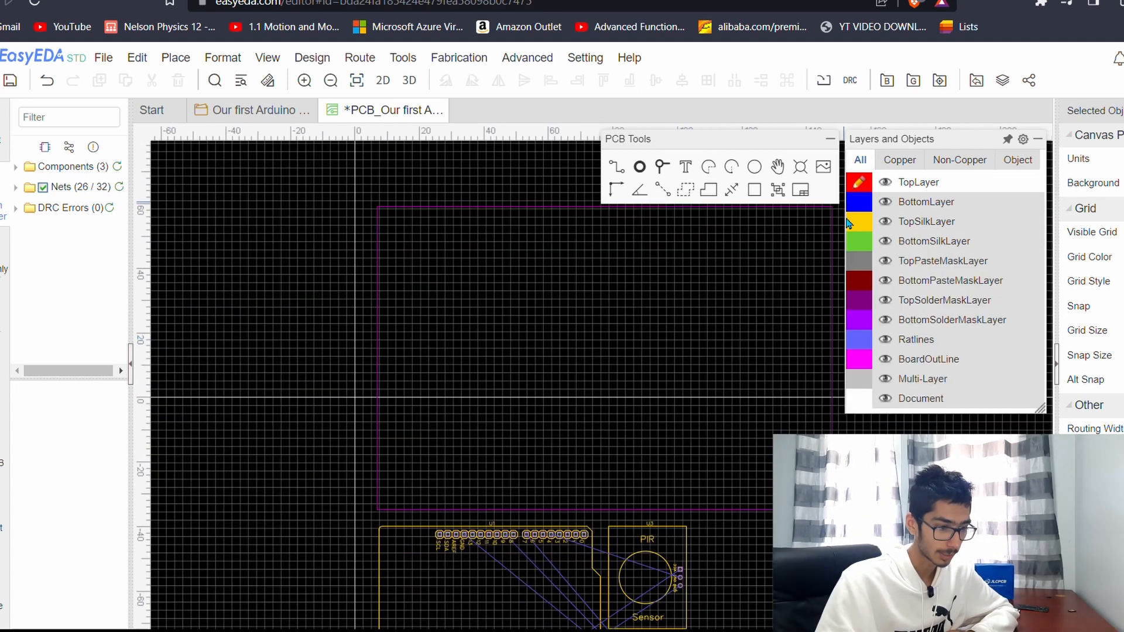
{"action": "scroll", "coordinate": [669, 408], "scroll_direction": "down", "scroll_amount": 1}
{"action": "scroll", "coordinate": [672, 412], "scroll_direction": "down", "scroll_amount": 1}
{"action": "scroll", "coordinate": [576, 530], "scroll_direction": "up", "scroll_amount": 1}
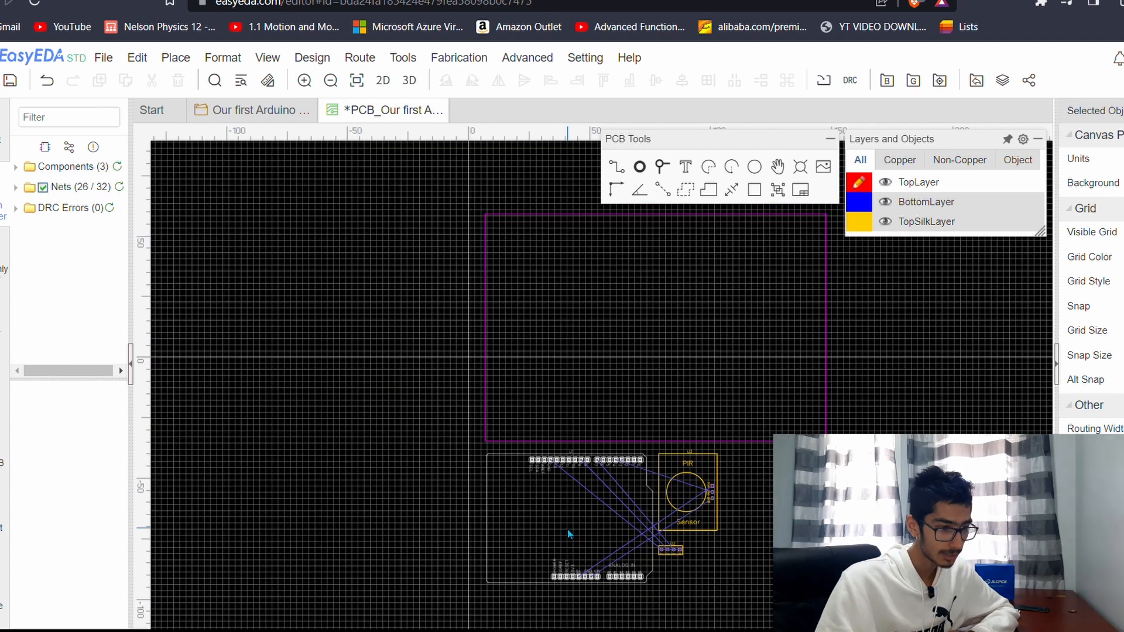
Move the Arduino, the PIR sensor and the four-pin connector from below the board outline to inside it.
{"action": "left_click_drag", "start_coordinate": [577, 530], "coordinate": [592, 321]}
{"action": "left_click_drag", "start_coordinate": [713, 518], "coordinate": [790, 302]}
{"action": "left_click_drag", "start_coordinate": [668, 549], "coordinate": [529, 431]}
{"action": "scroll", "coordinate": [629, 435], "scroll_direction": "up", "scroll_amount": 4}
{"action": "right_click_drag", "start_coordinate": [747, 396], "coordinate": [659, 518]}
{"action": "scroll", "coordinate": [704, 459], "scroll_direction": "down", "scroll_amount": 2}
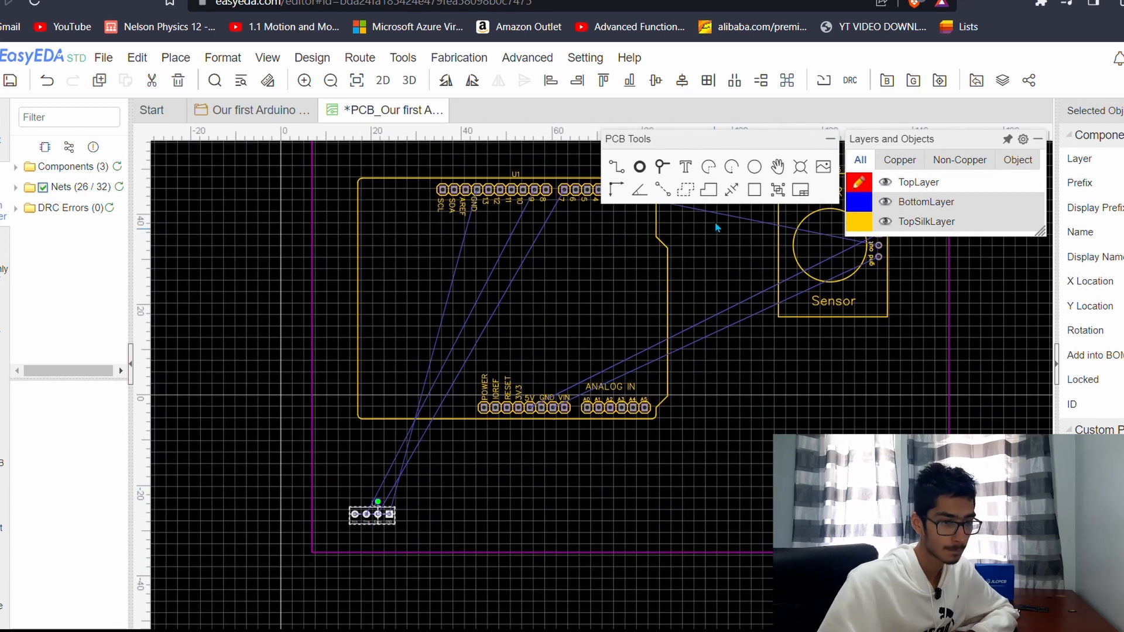
Rotate the four-pin connector upright and reposition it in the lower-right corner of the board.
{"action": "left_click", "coordinate": [446, 82]}
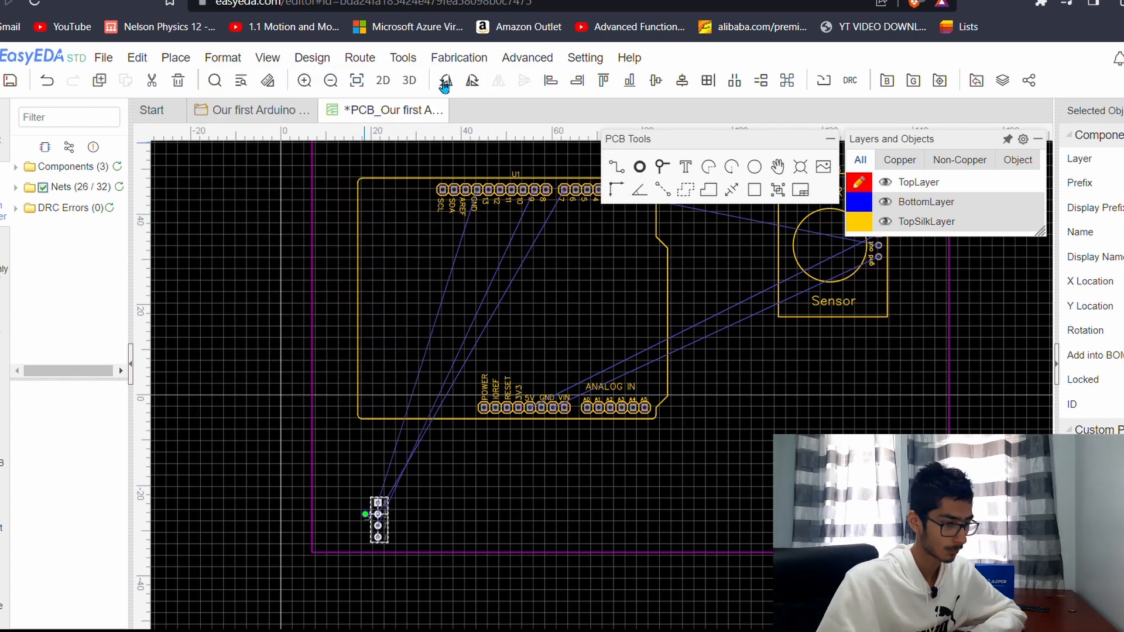
{"action": "left_click", "coordinate": [444, 82]}
{"action": "left_click_drag", "start_coordinate": [379, 522], "coordinate": [351, 535]}
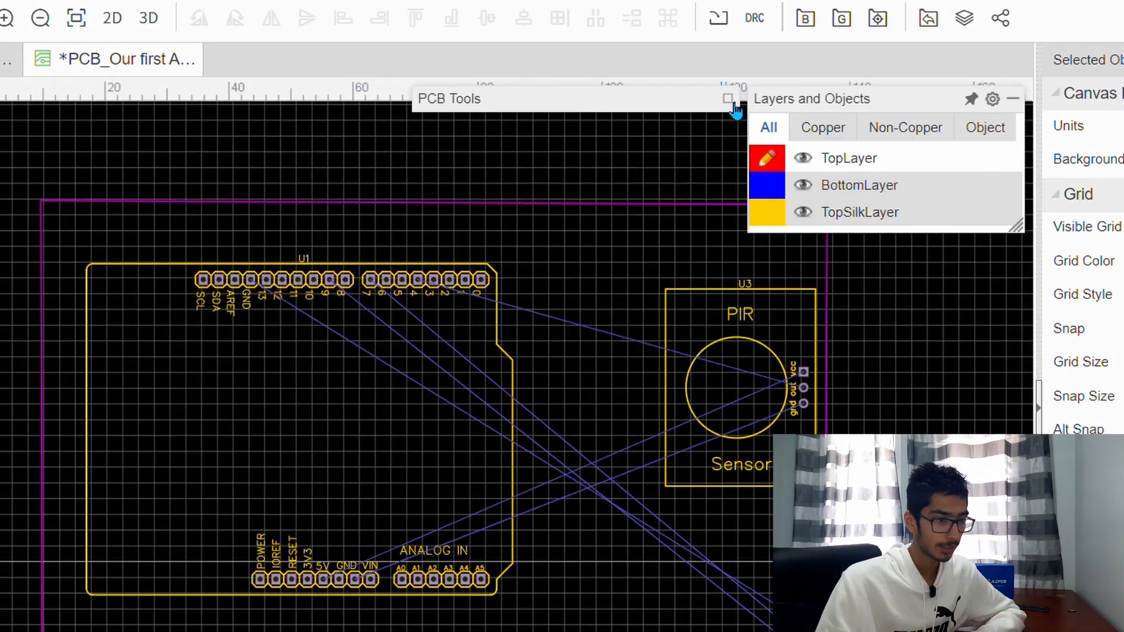
Add a "Designed By" text with the designer's name in the board's lower-left corner, on the top silkscreen layer.
{"action": "left_click", "coordinate": [830, 140]}
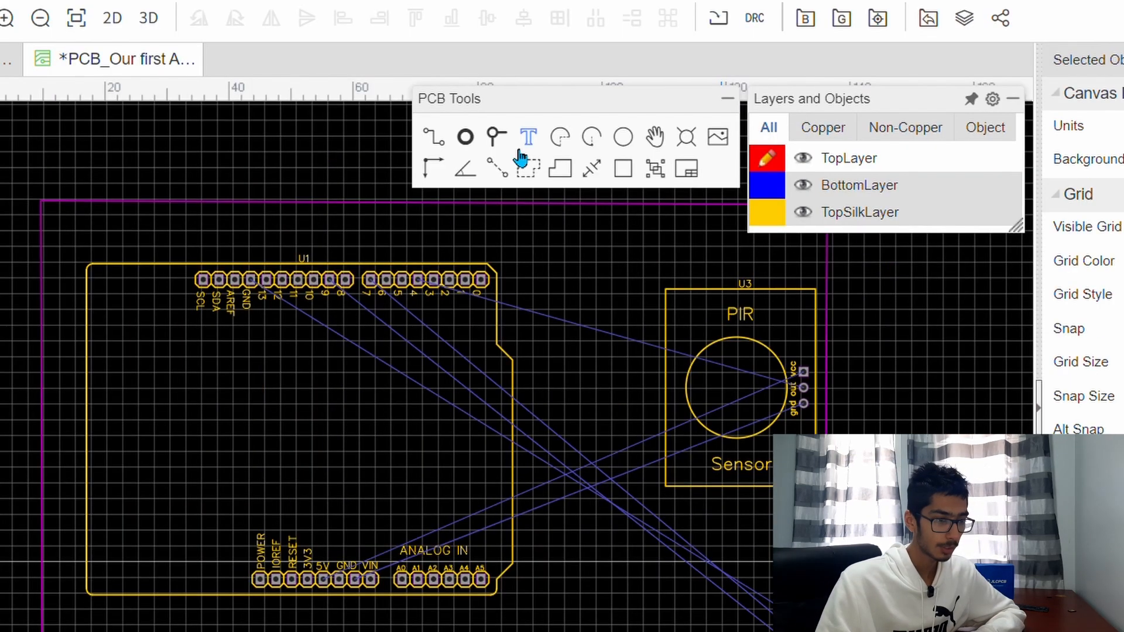
{"action": "left_click", "coordinate": [510, 148]}
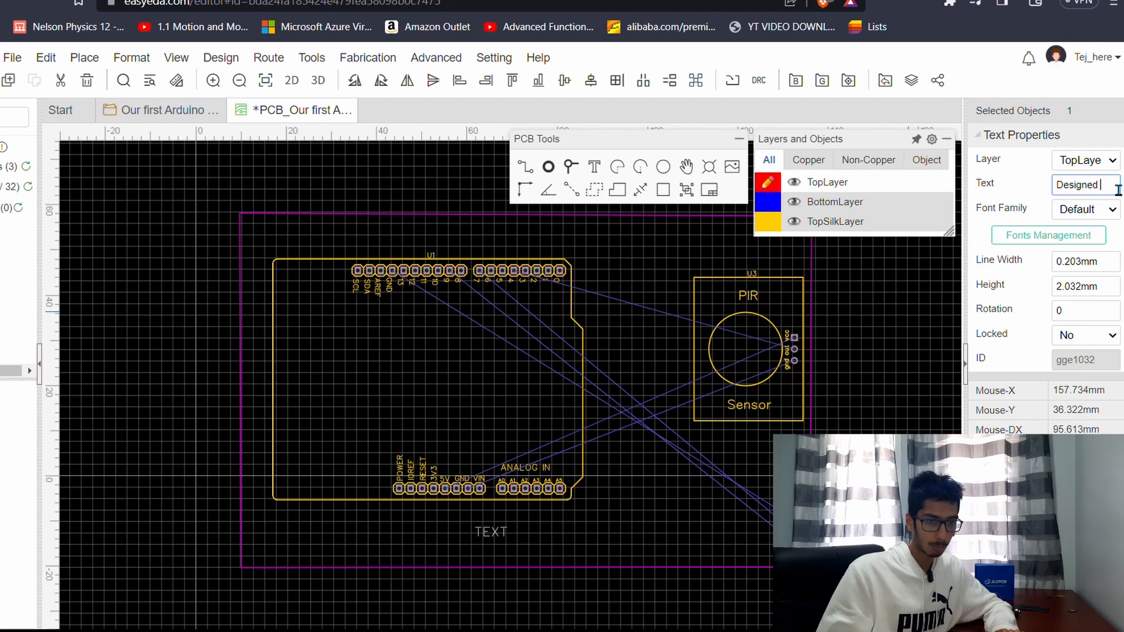
{"action": "type", "text": "By"}
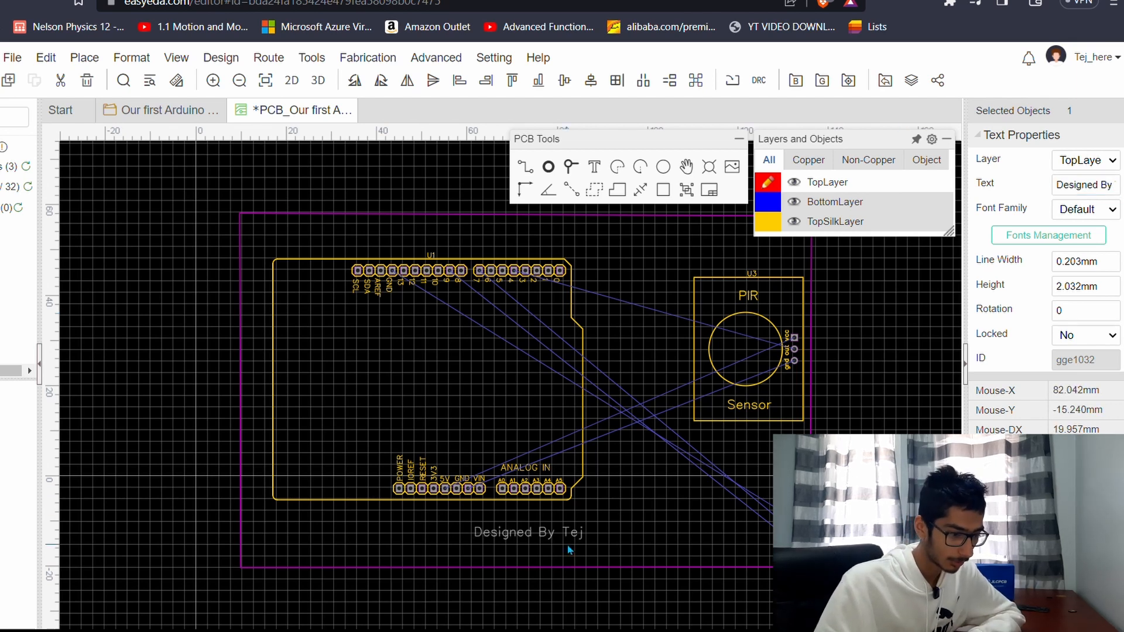
{"action": "left_click_drag", "start_coordinate": [551, 534], "coordinate": [331, 556]}
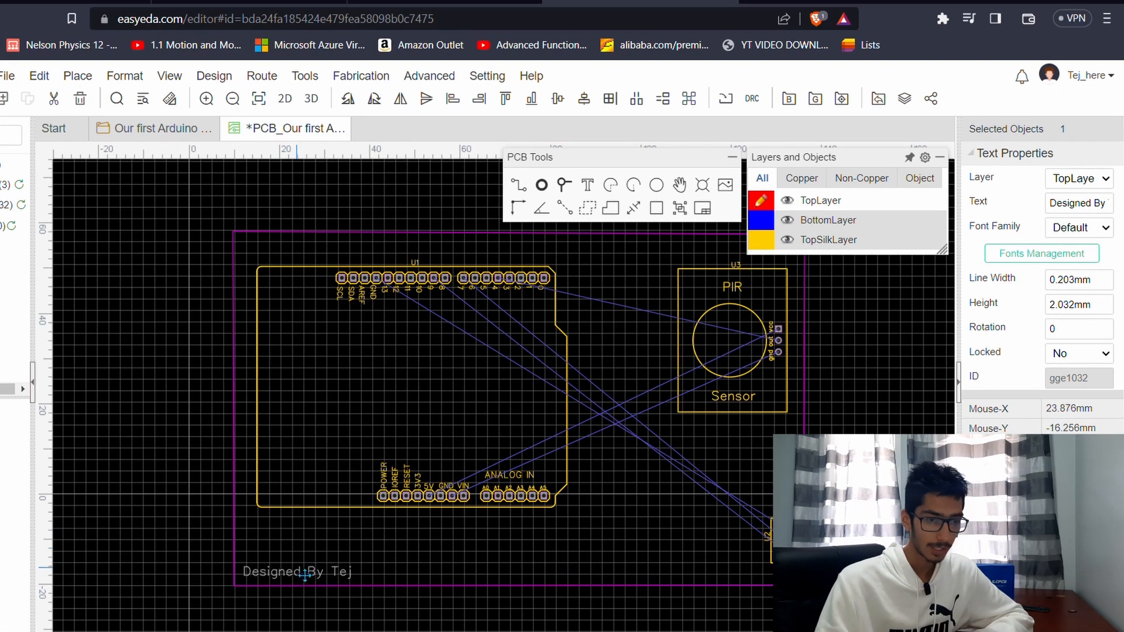
{"action": "left_click_drag", "start_coordinate": [305, 574], "coordinate": [302, 575]}
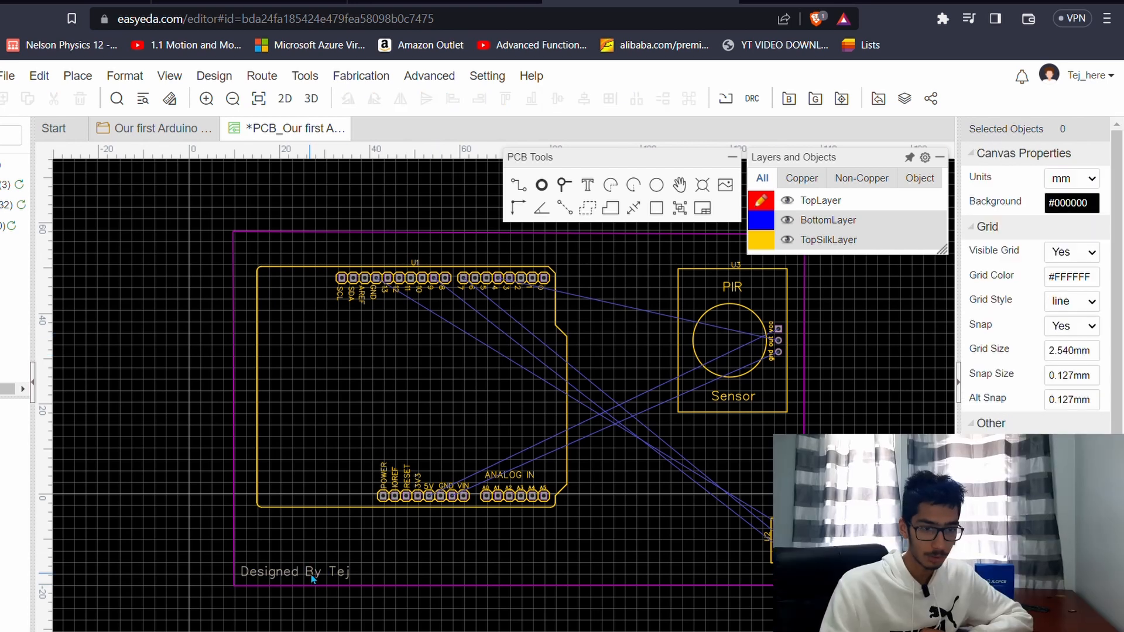
{"action": "left_click", "coordinate": [312, 573]}
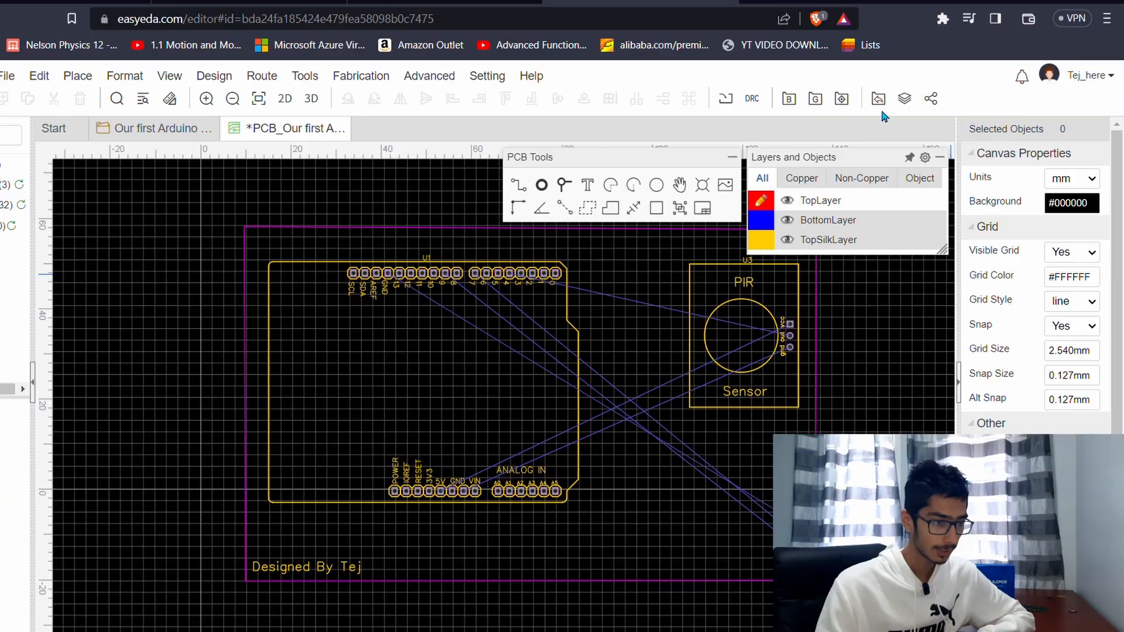
Add a "+5 Volts" text on the top layer beside the four-pin connector.
{"action": "left_click", "coordinate": [593, 184]}
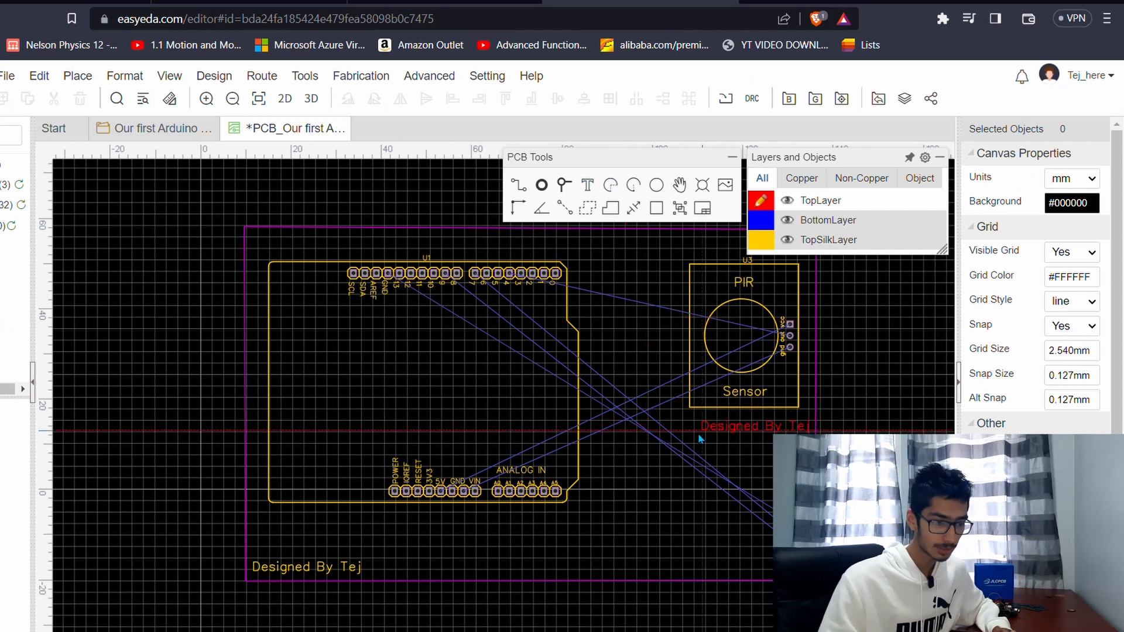
{"action": "left_click", "coordinate": [727, 436]}
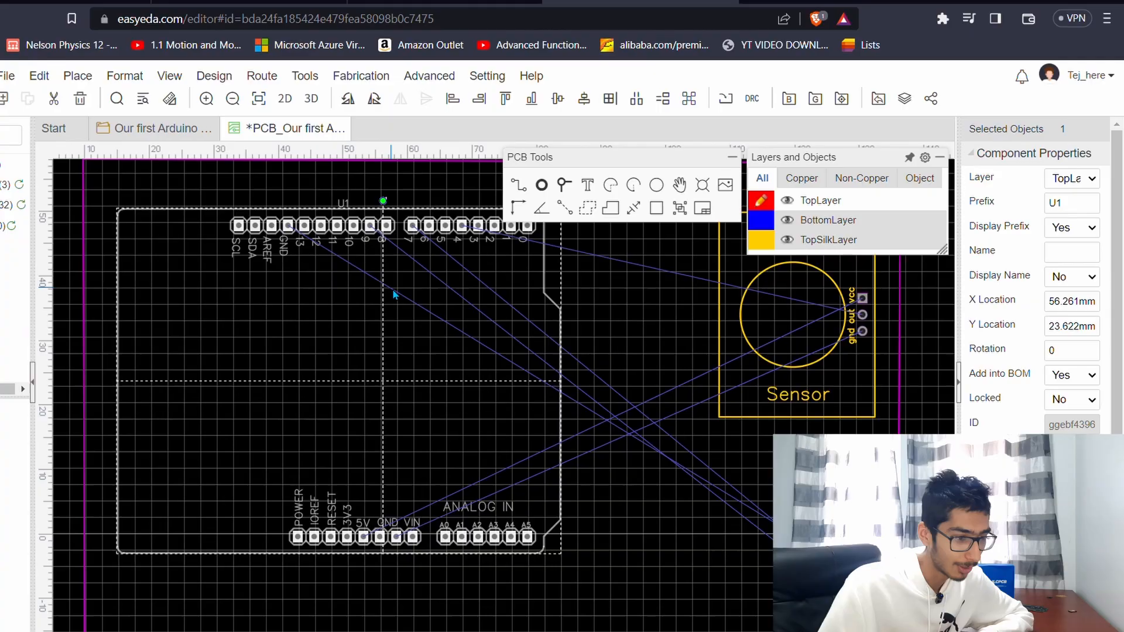
{"action": "left_click", "coordinate": [646, 319]}
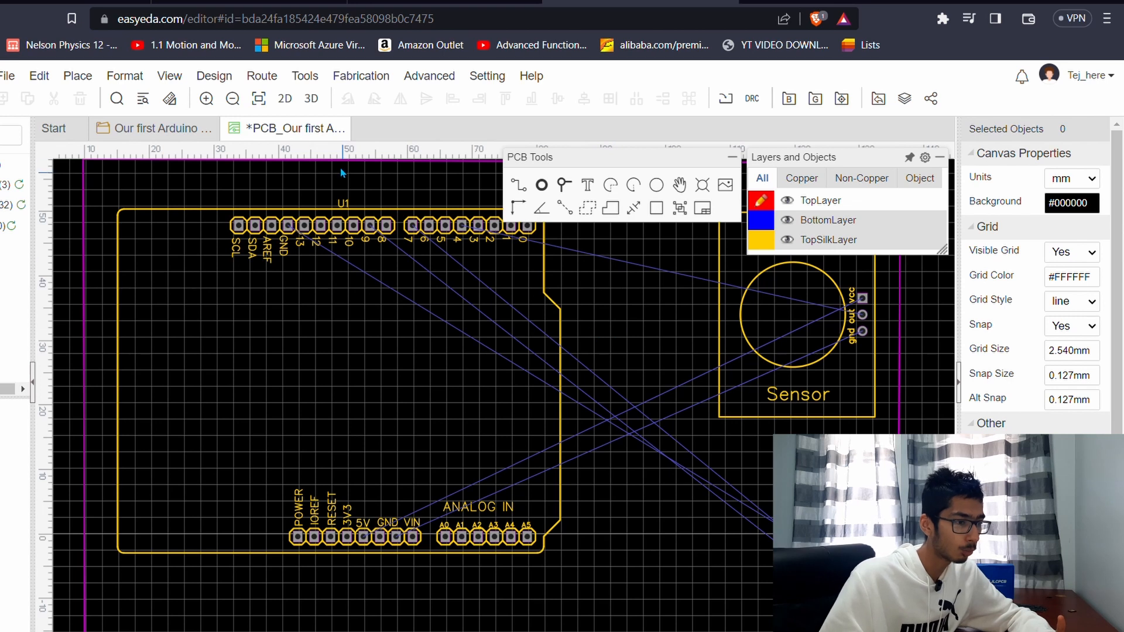
Auto-route the nets on the top and bottom layers with the cloud router and the default design rule.
{"action": "left_click", "coordinate": [266, 78]}
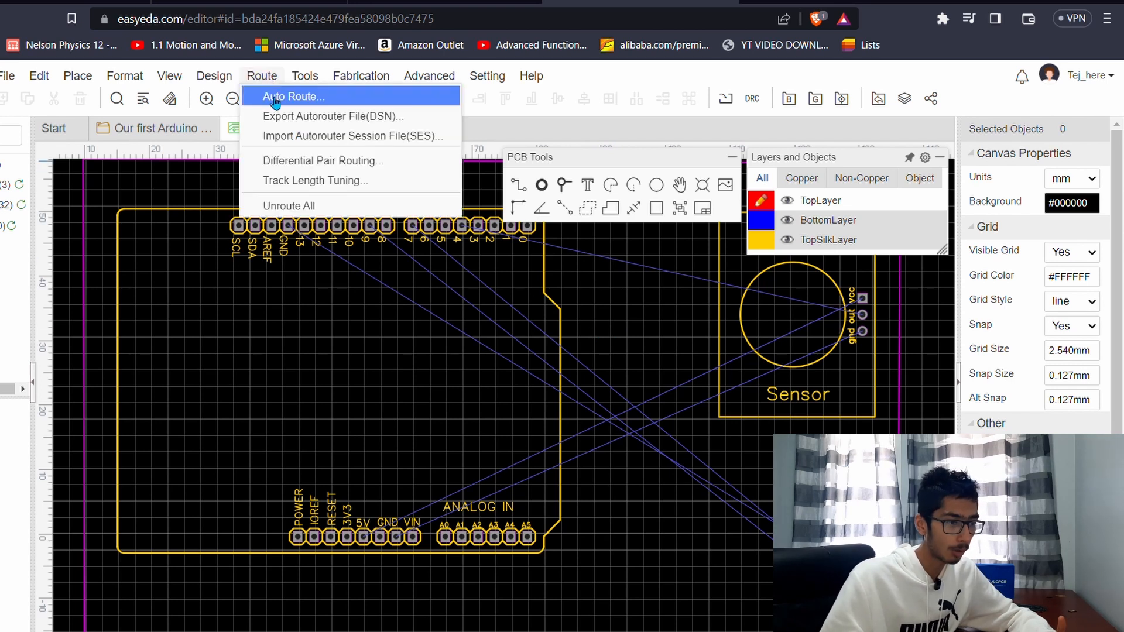
{"action": "left_click", "coordinate": [332, 104]}
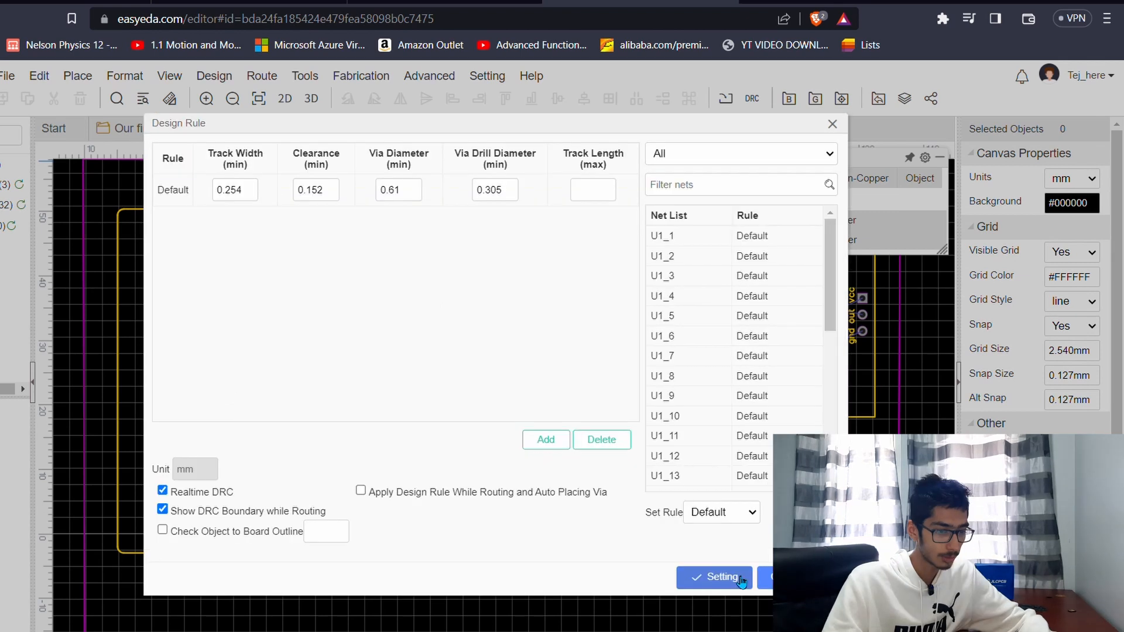
{"action": "left_click", "coordinate": [740, 577]}
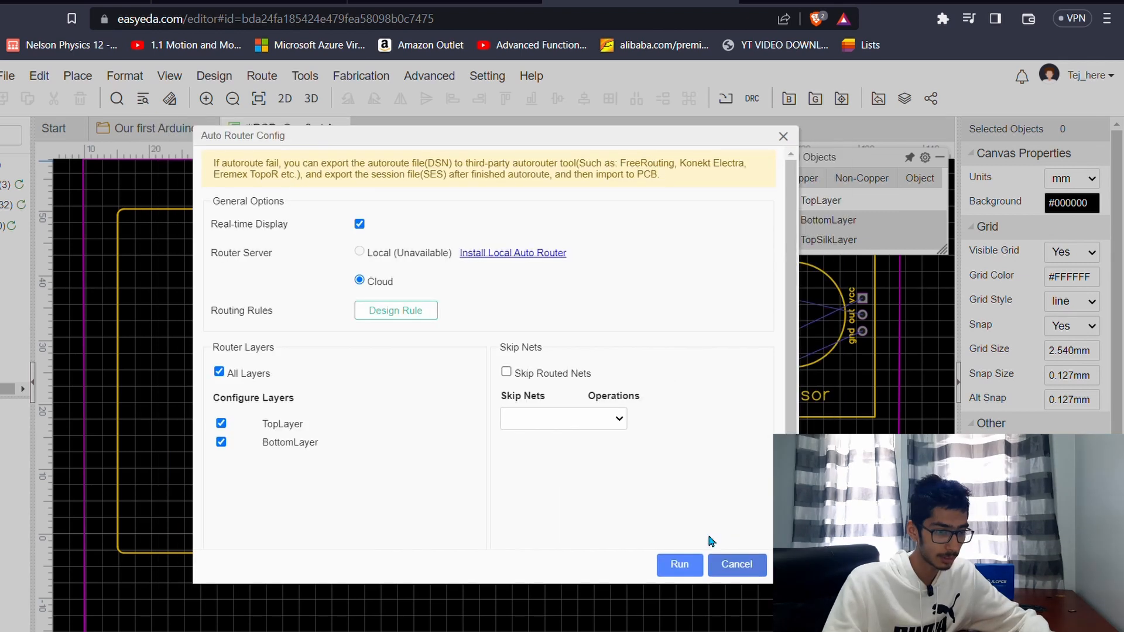
{"action": "left_click", "coordinate": [679, 565]}
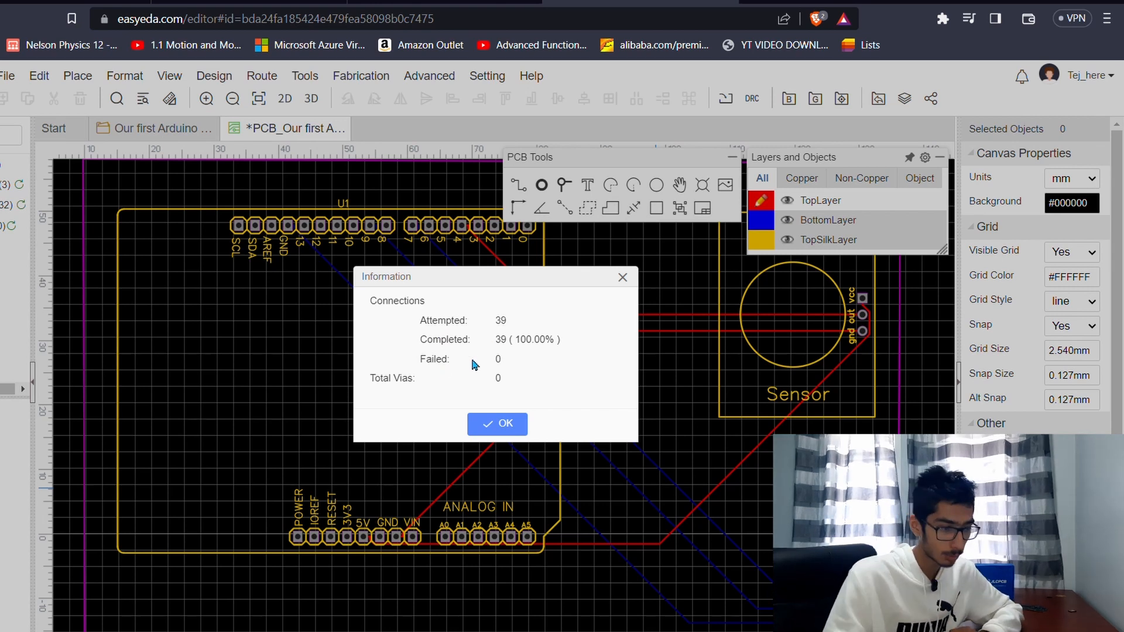
{"action": "left_click", "coordinate": [485, 420]}
{"action": "scroll", "coordinate": [679, 329], "scroll_direction": "down", "scroll_amount": 2}
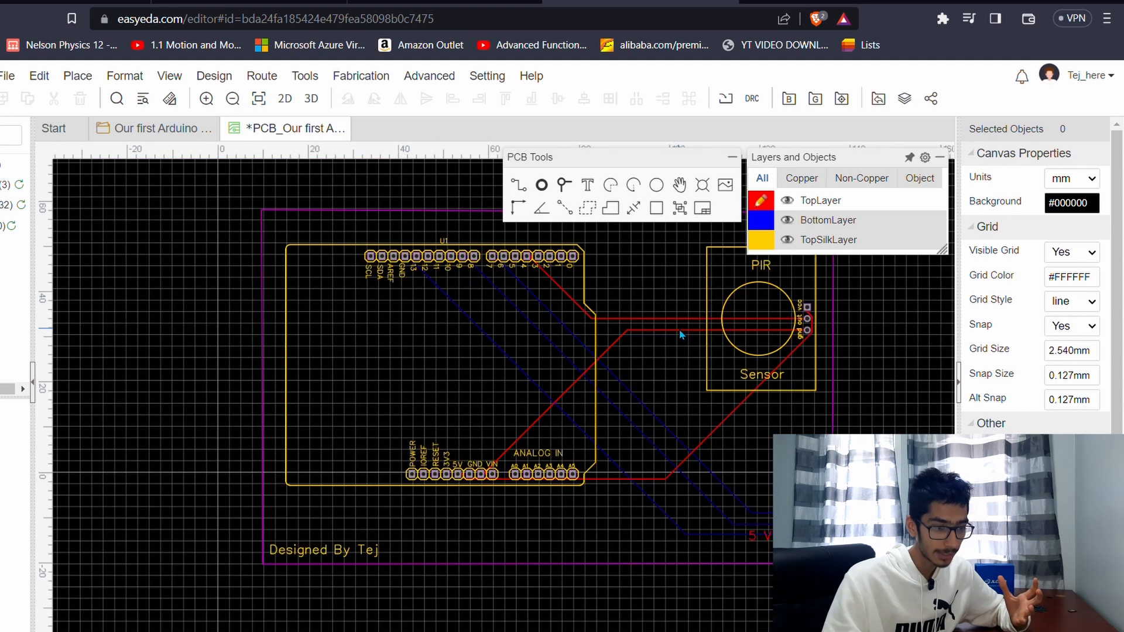
{"action": "left_click", "coordinate": [679, 329]}
{"action": "left_click", "coordinate": [865, 319]}
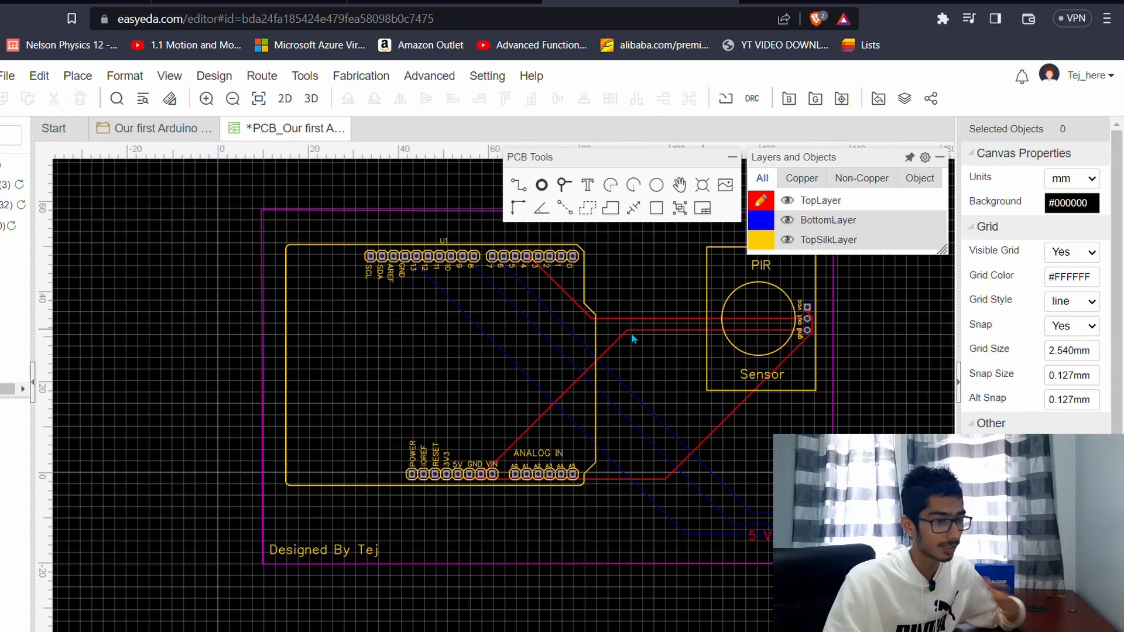
{"action": "scroll", "coordinate": [657, 371], "scroll_direction": "up", "scroll_amount": 2}
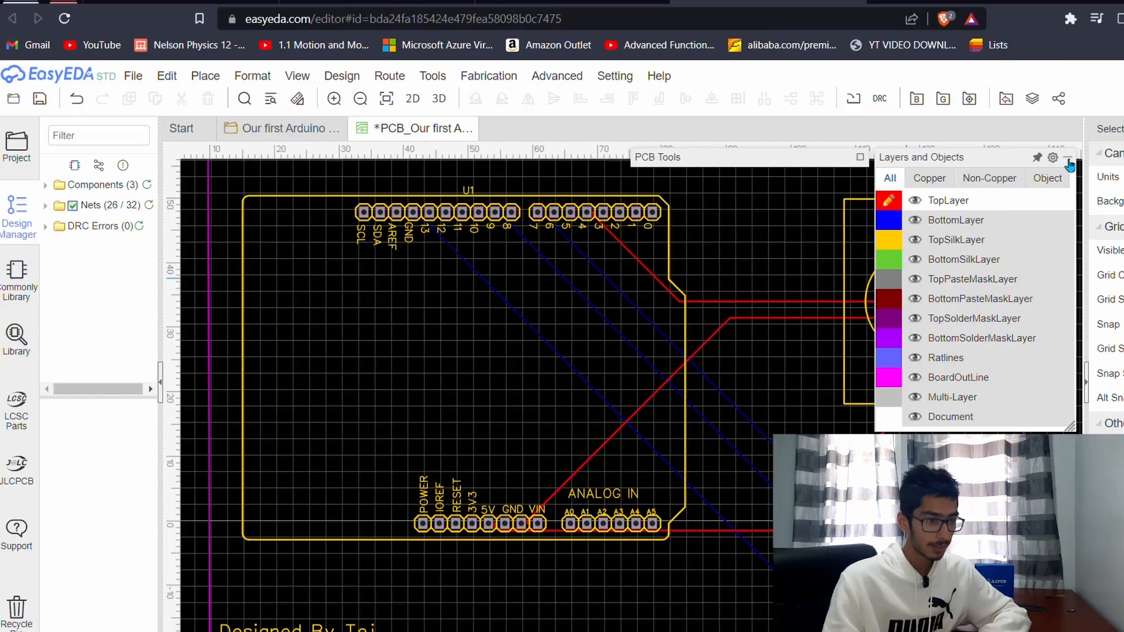
Collapse the floating PCB tools and layers windows to clear the board view, and save the PCB.
{"action": "left_click", "coordinate": [940, 157]}
{"action": "scroll", "coordinate": [644, 310], "scroll_direction": "down", "scroll_amount": 2}
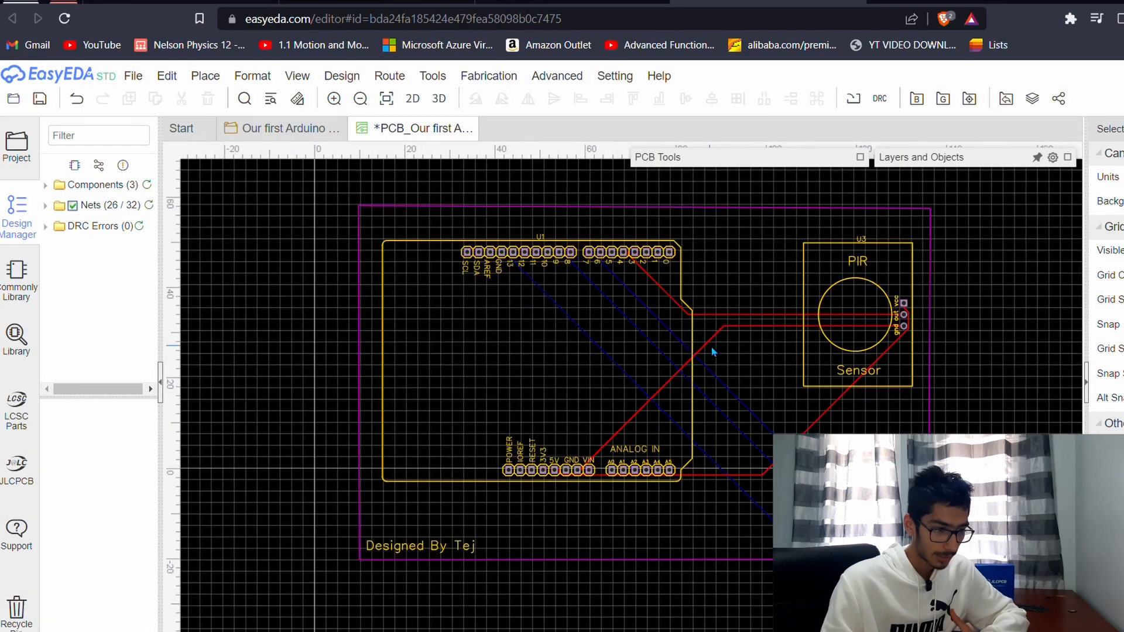
{"action": "left_click", "coordinate": [740, 318]}
{"action": "left_click", "coordinate": [139, 76]}
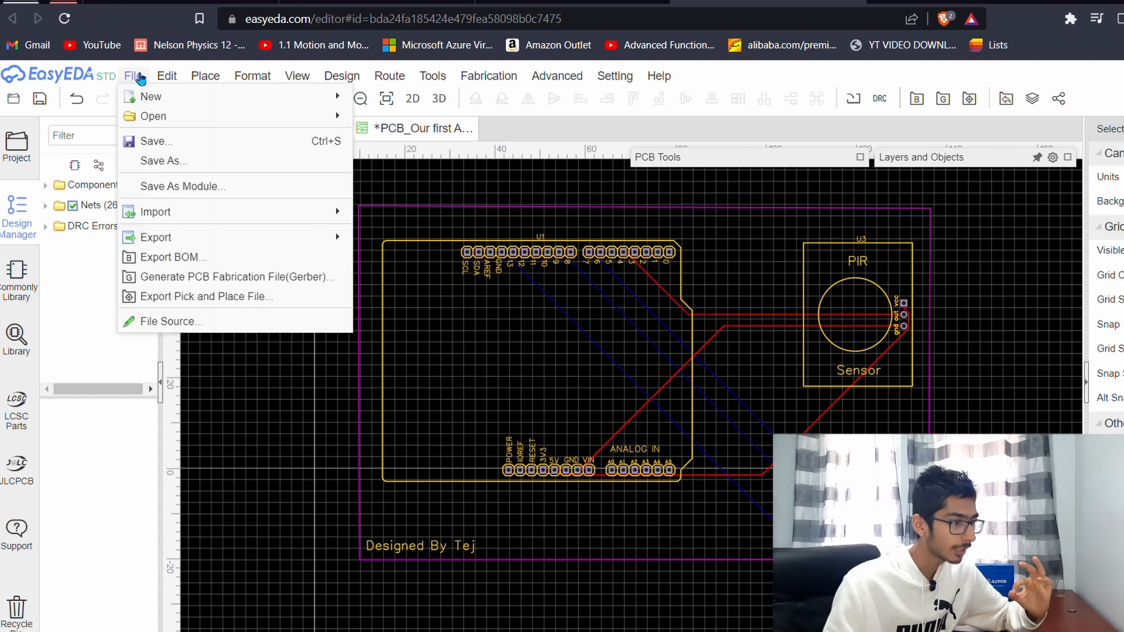
{"action": "left_click", "coordinate": [156, 142]}
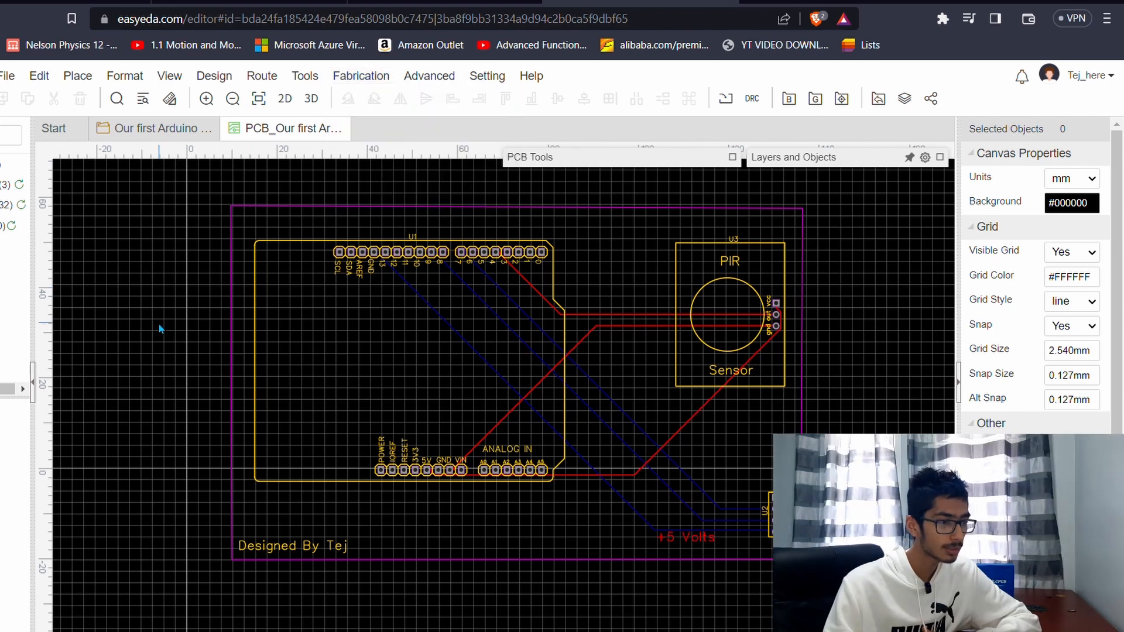
Run the design rule check and generate the Gerber fabrication file for the board.
{"action": "mouse_move", "coordinate": [369, 79]}
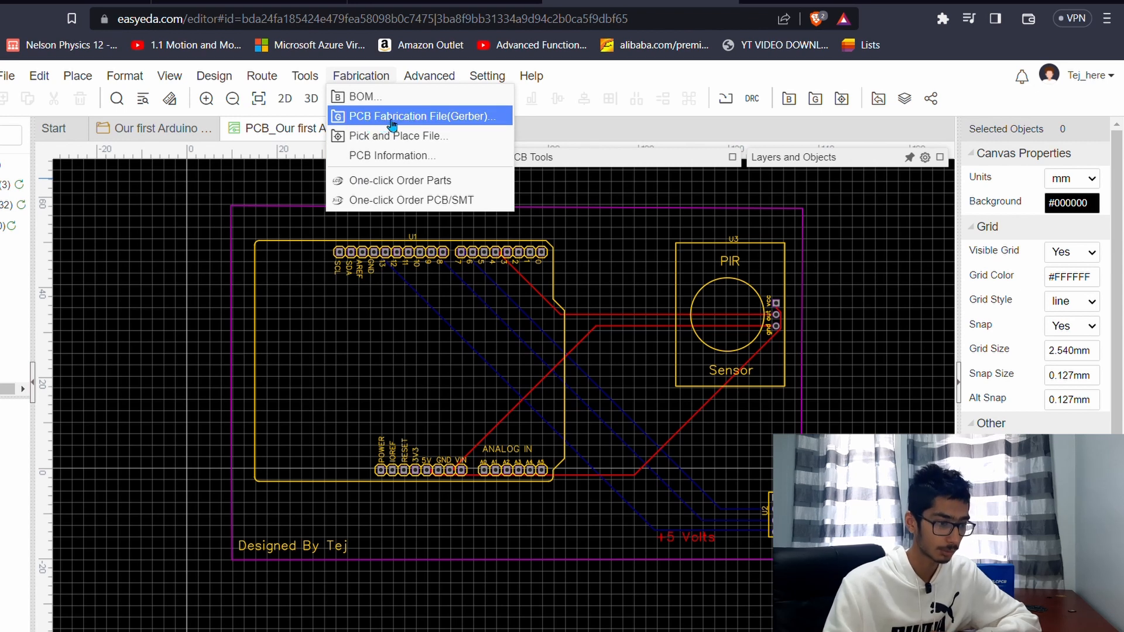
{"action": "left_click", "coordinate": [391, 120]}
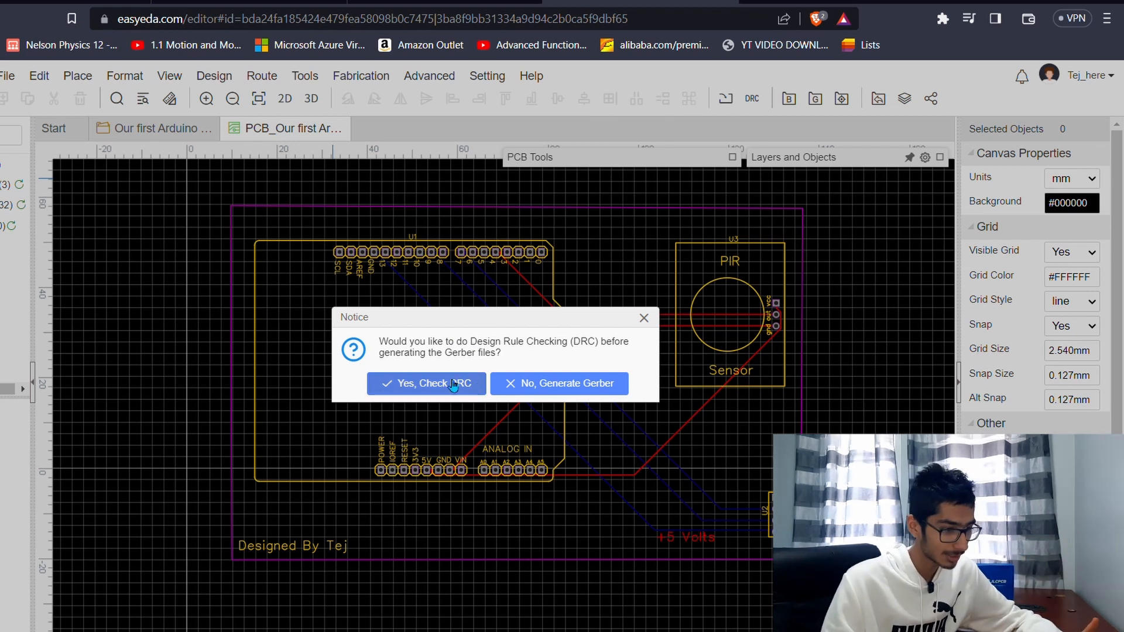
{"action": "left_click", "coordinate": [411, 388]}
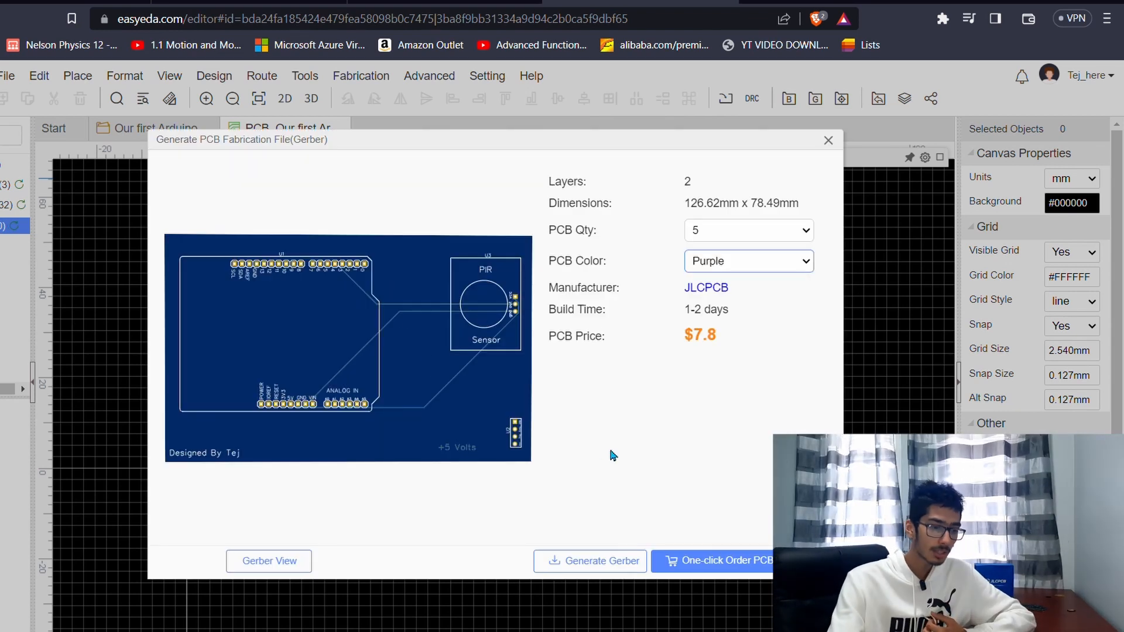
{"action": "left_click", "coordinate": [581, 568]}
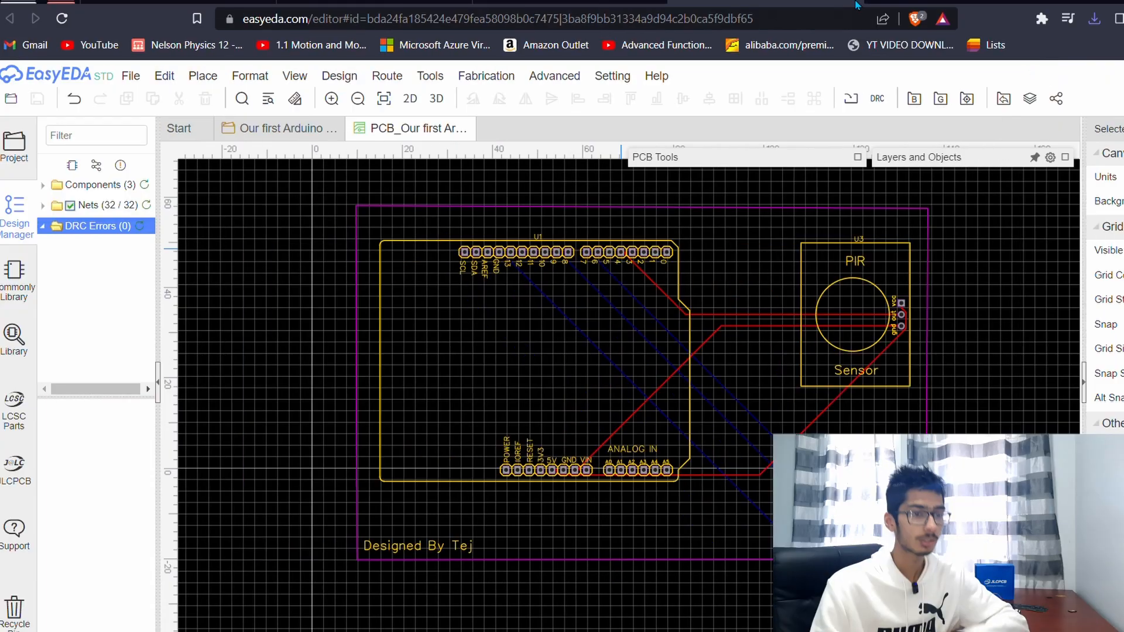
Open jlcpcb.com in a new browser tab and upload the board's Gerber file to a new standard PCB order.
{"action": "key", "text": "ctrl+t"}
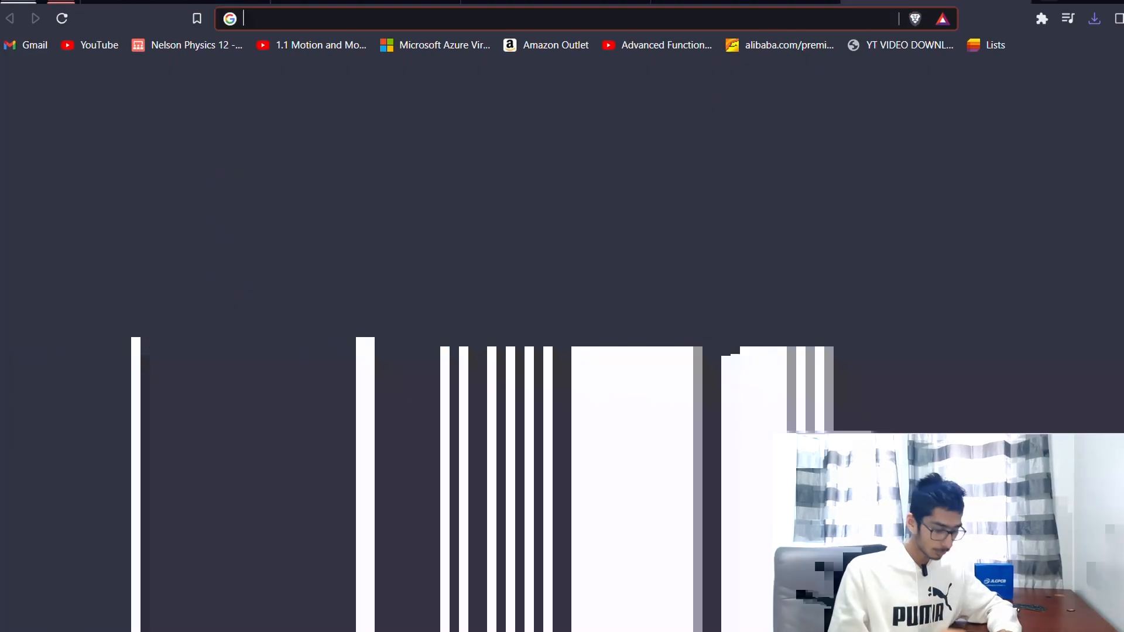
{"action": "type", "text": "jlcpcb.com"}
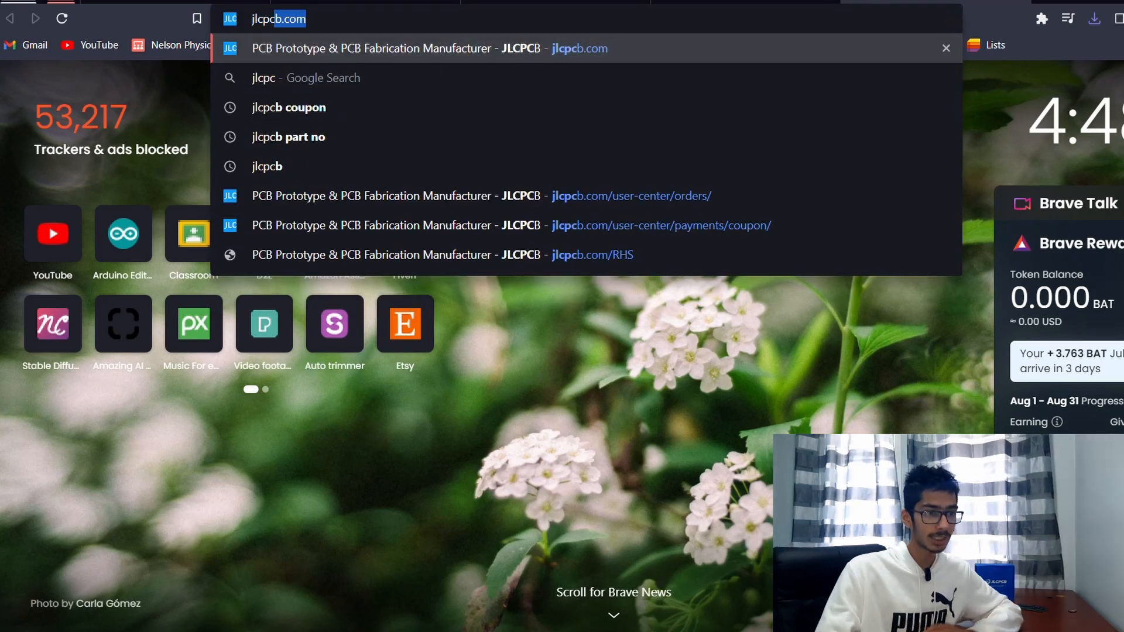
{"action": "key", "text": "Return"}
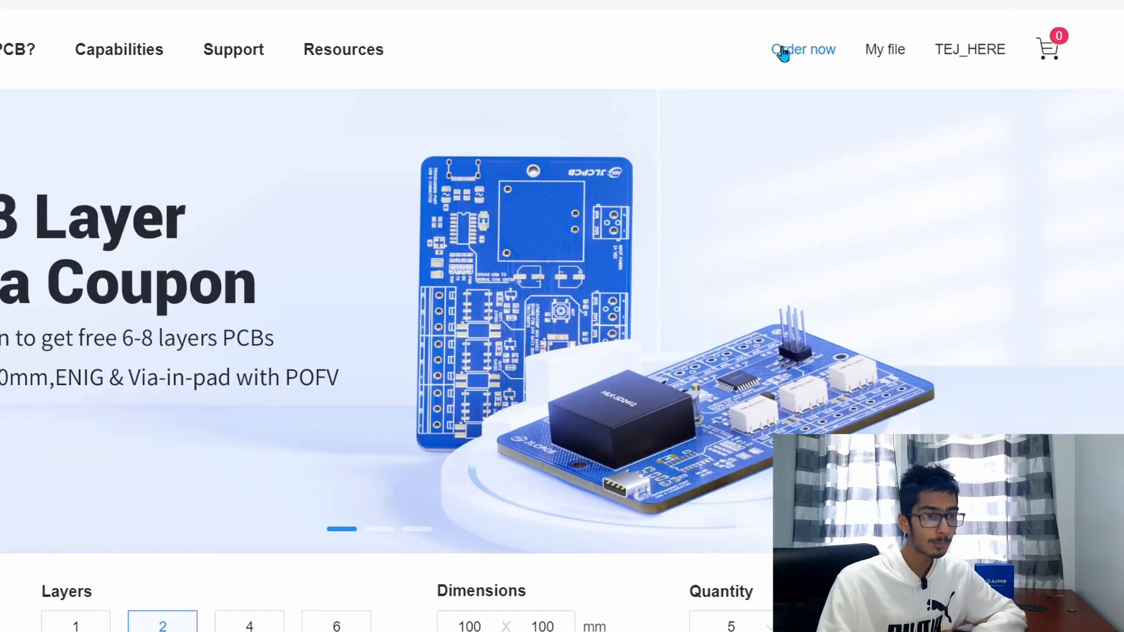
{"action": "left_click", "coordinate": [783, 53]}
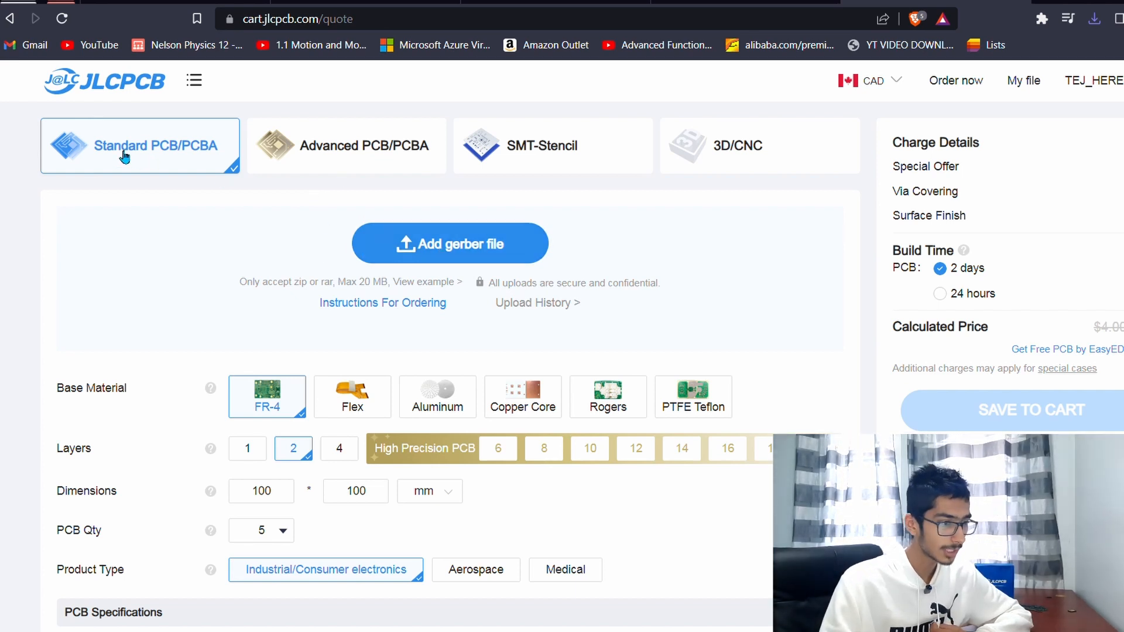
{"action": "left_click", "coordinate": [508, 245]}
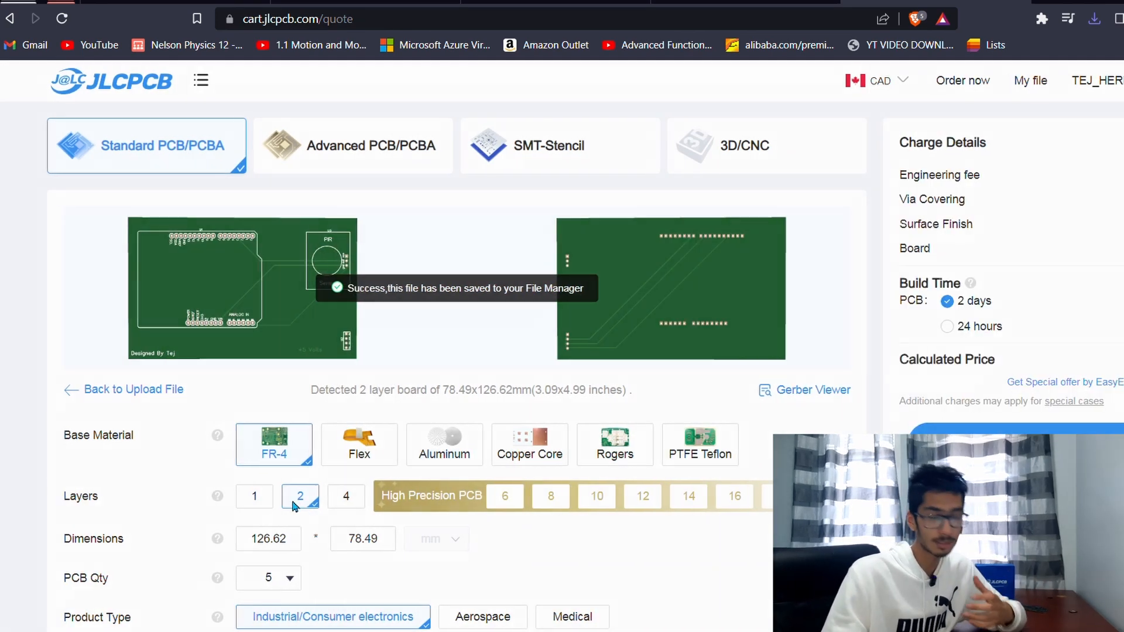
Add economic top-side PCB assembly for 5 boards to the order and continue to the assembly stage.
{"action": "scroll", "coordinate": [366, 445], "scroll_direction": "down", "scroll_amount": 15}
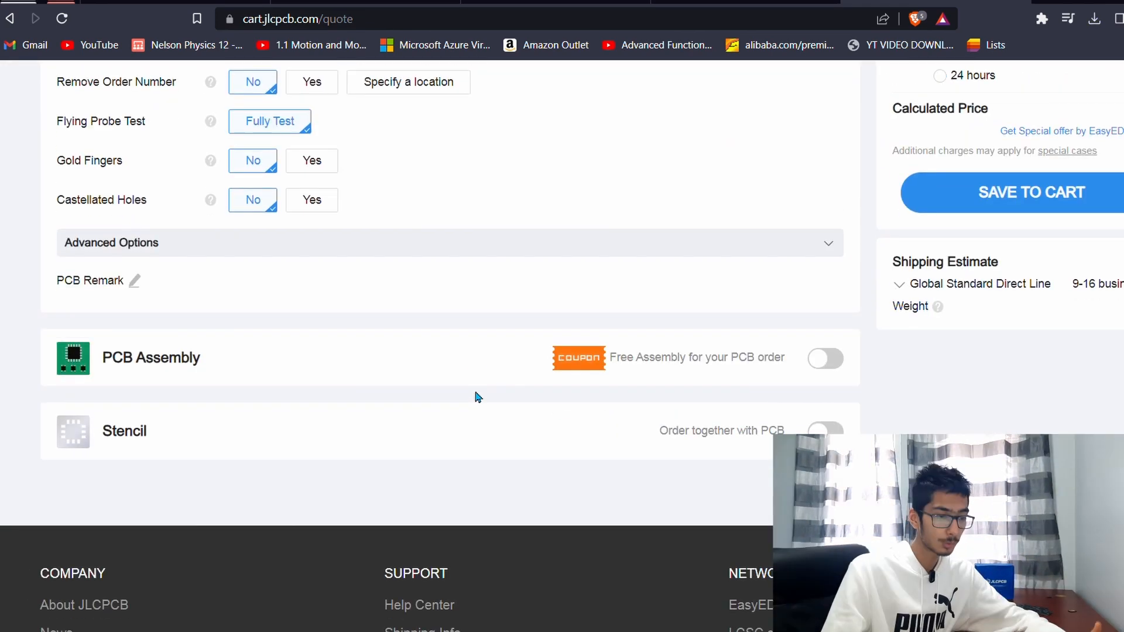
{"action": "left_click", "coordinate": [823, 350]}
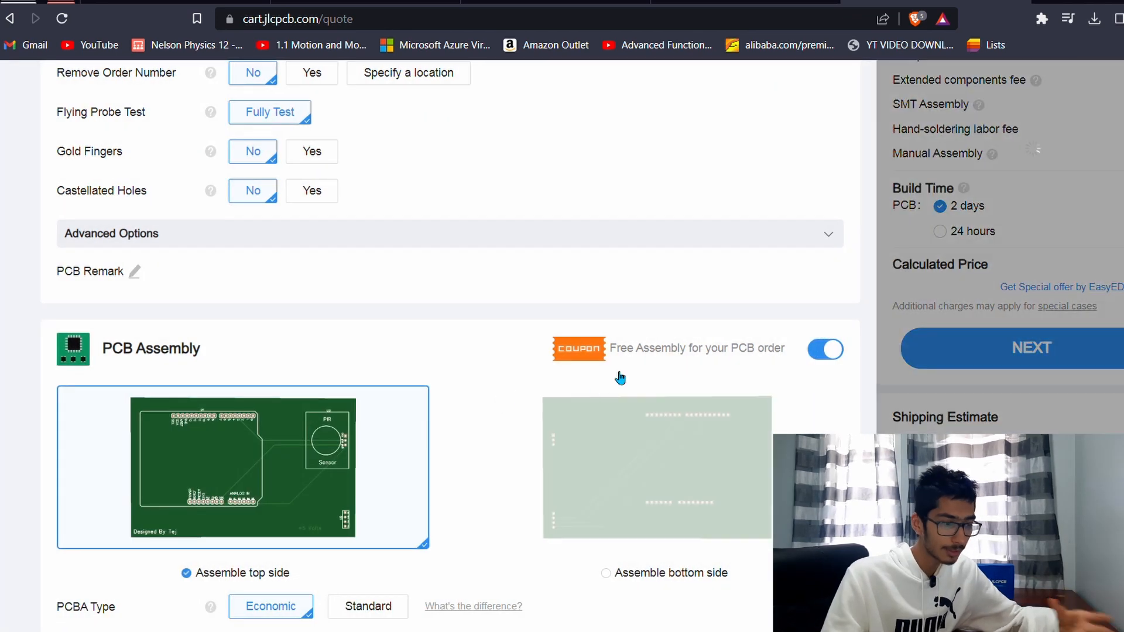
{"action": "scroll", "coordinate": [585, 389], "scroll_direction": "down", "scroll_amount": 3}
{"action": "scroll", "coordinate": [547, 399], "scroll_direction": "down", "scroll_amount": 1}
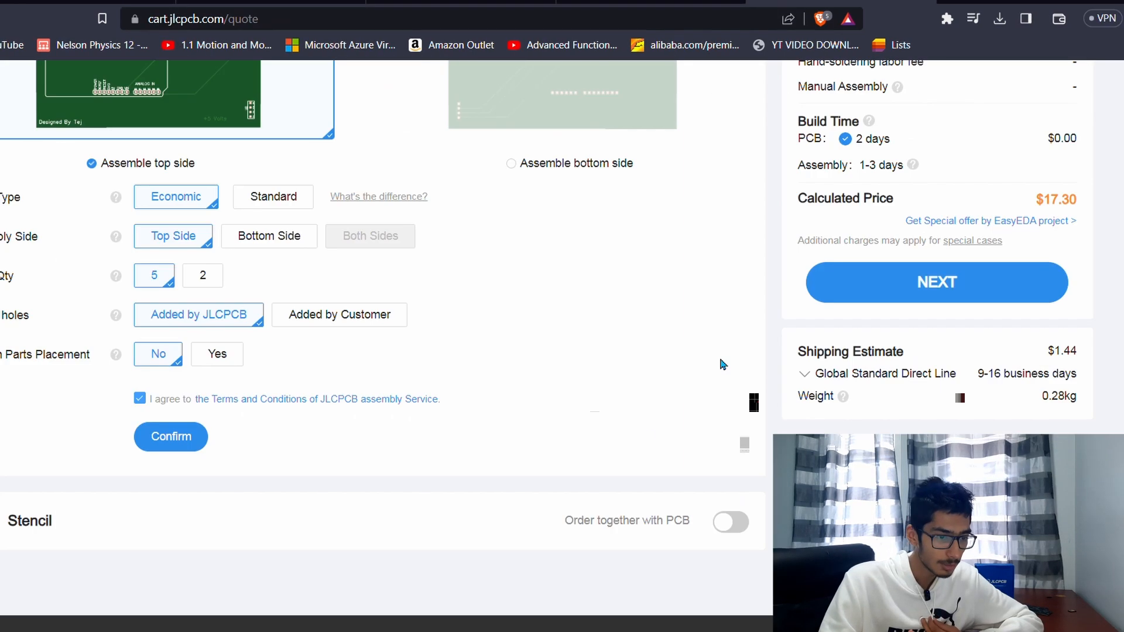
{"action": "scroll", "coordinate": [723, 364], "scroll_direction": "up", "scroll_amount": 2}
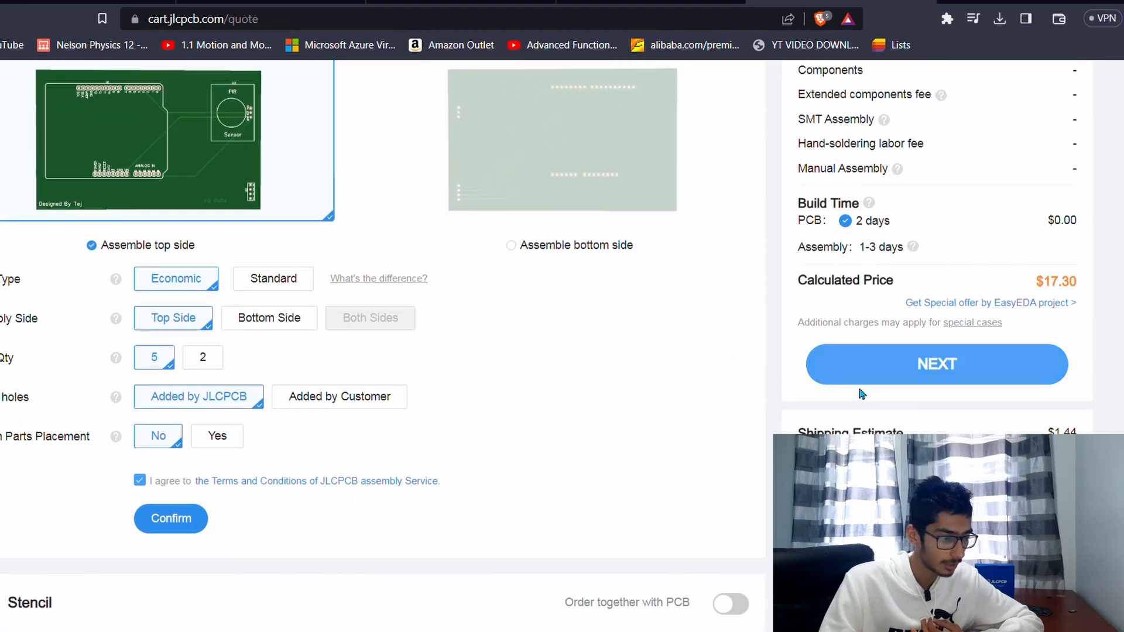
{"action": "left_click", "coordinate": [865, 364]}
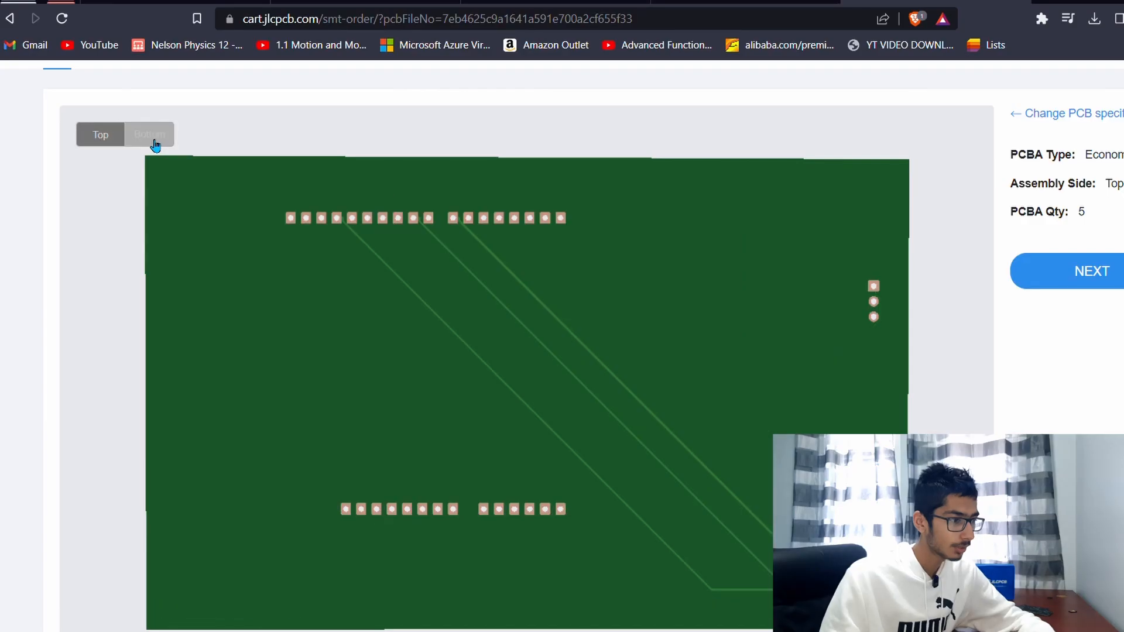
View the bottom side of the board preview and continue with the assembly order.
{"action": "left_click", "coordinate": [152, 136]}
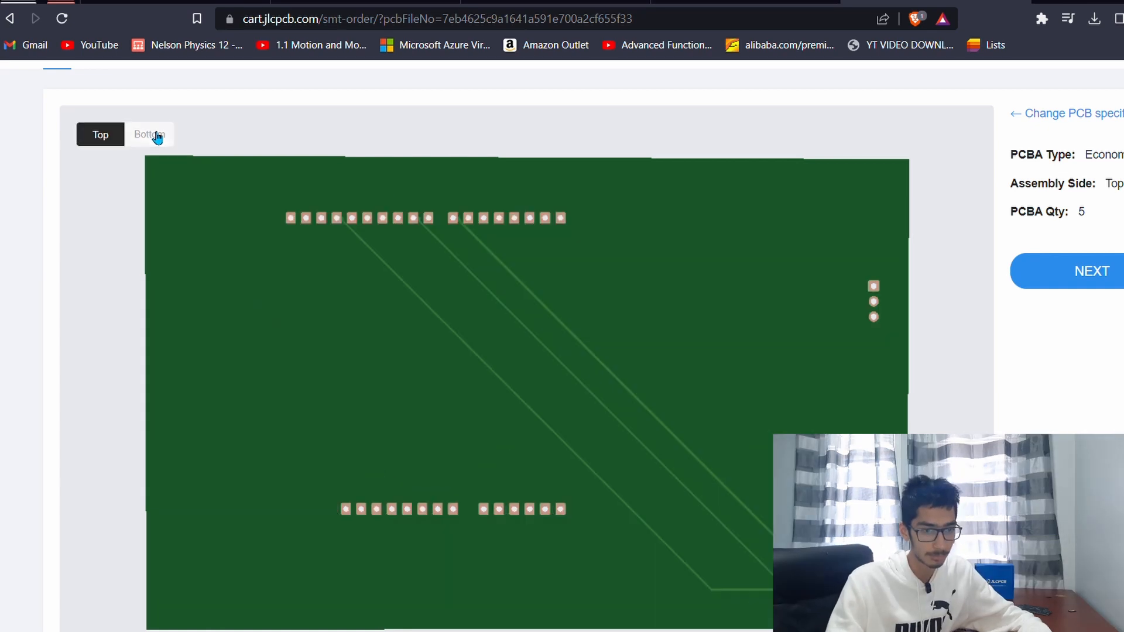
{"action": "scroll", "coordinate": [1089, 275], "scroll_direction": "up", "scroll_amount": 1}
{"action": "left_click", "coordinate": [1090, 351]}
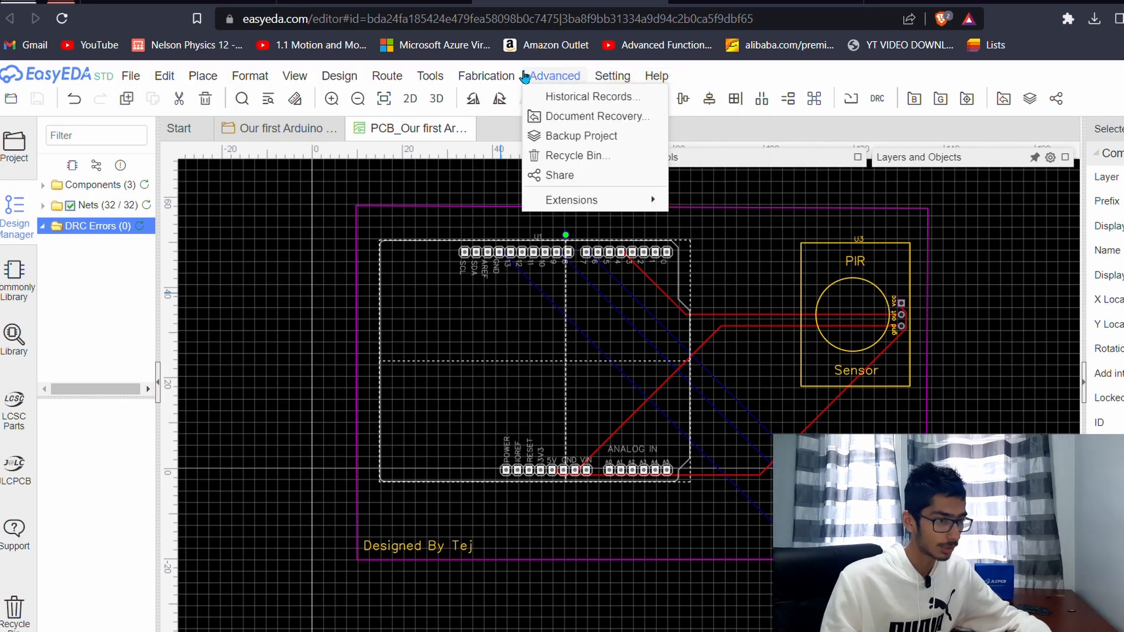
Switch back to EasyEDA and look at the fabrication exports, including the BOM and pick-and-place file.
{"action": "mouse_move", "coordinate": [474, 79]}
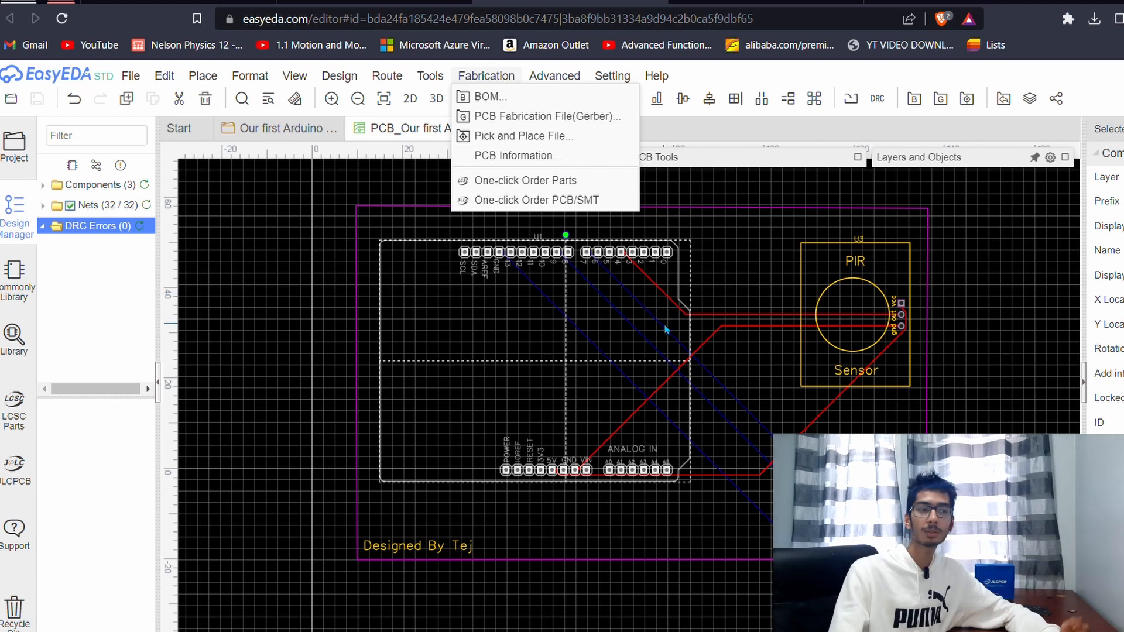
{"action": "left_click", "coordinate": [649, 255]}
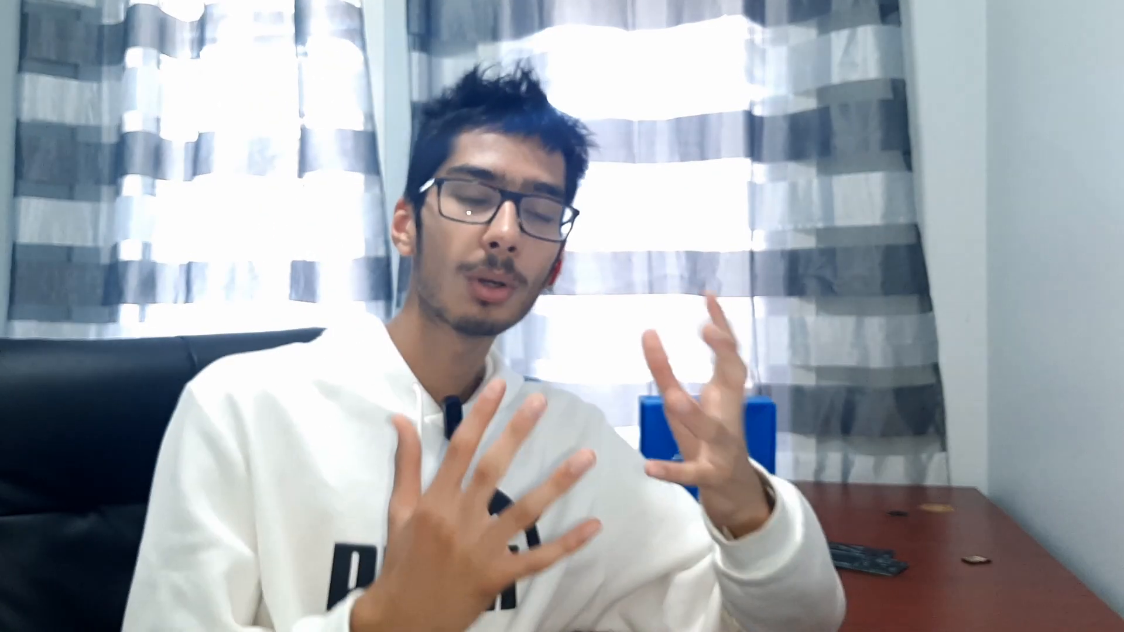